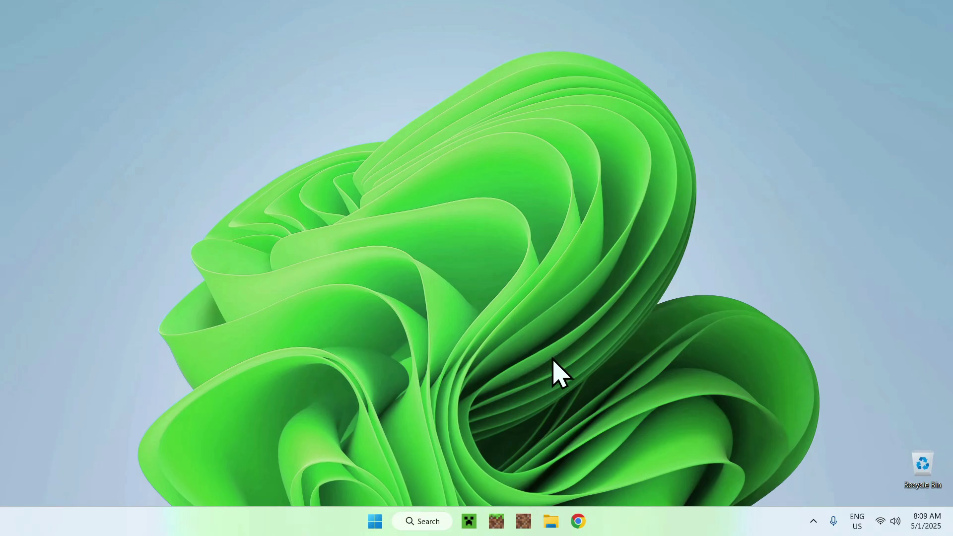
# Step: In a new Chrome window, search Google for Modrinth and open modrinth.com
pyautogui.click(579, 520)
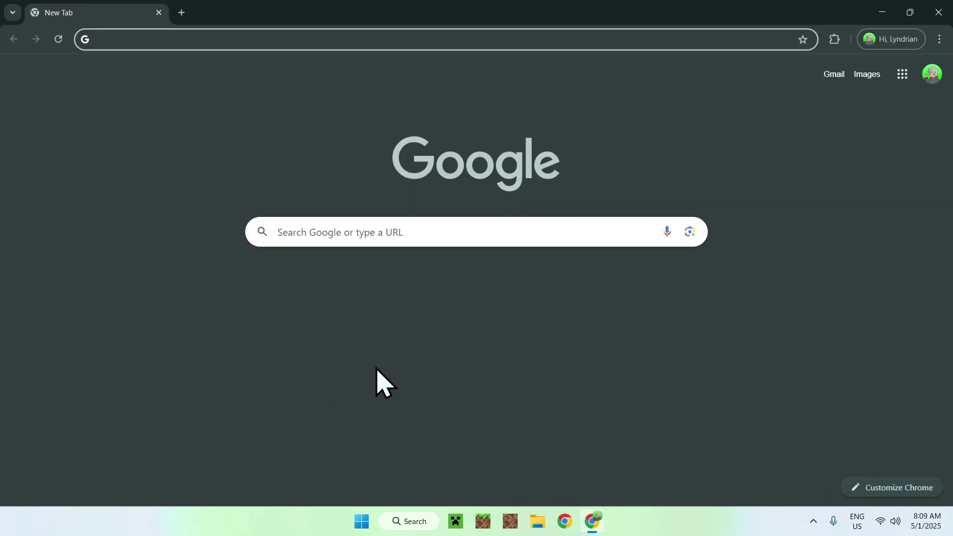
pyautogui.click(415, 232)
pyautogui.write('Modrinth')
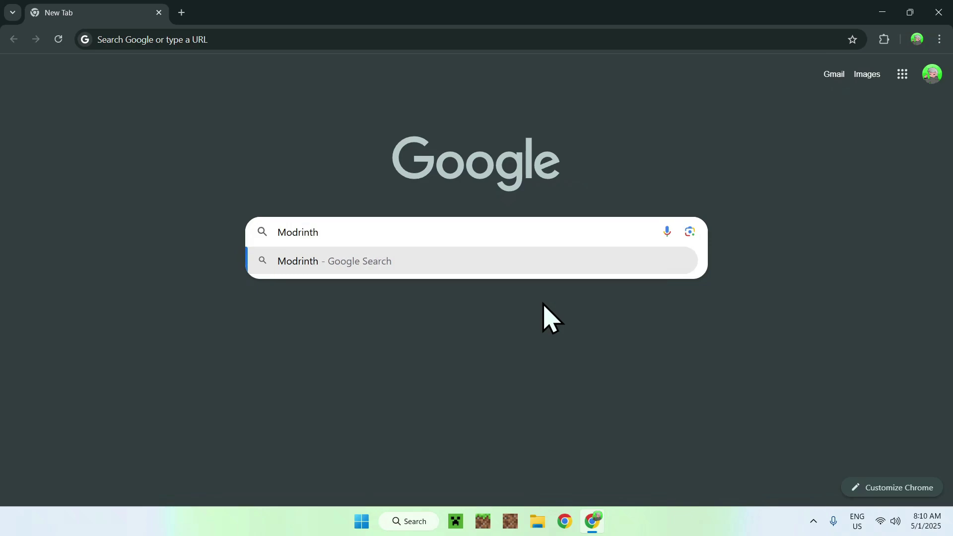
pyautogui.press('Return')
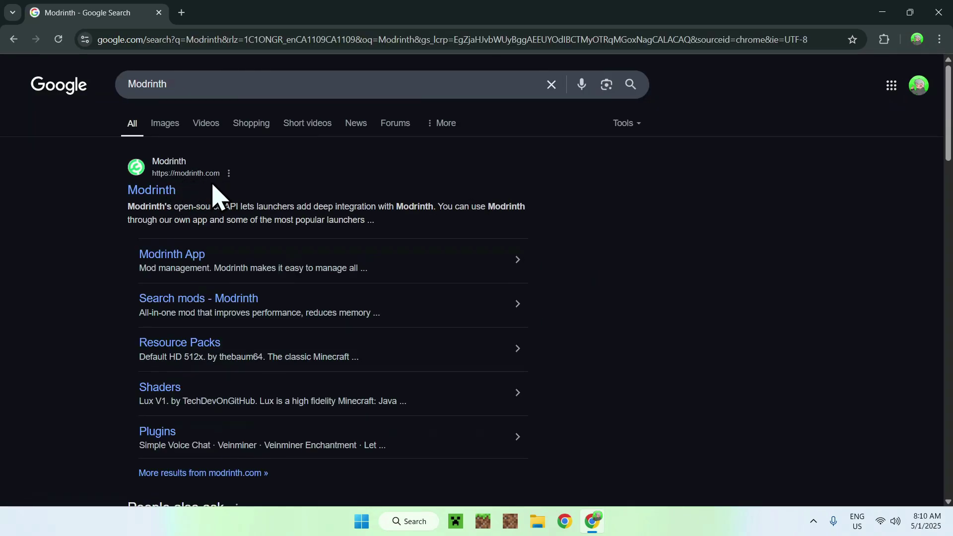
pyautogui.click(157, 191)
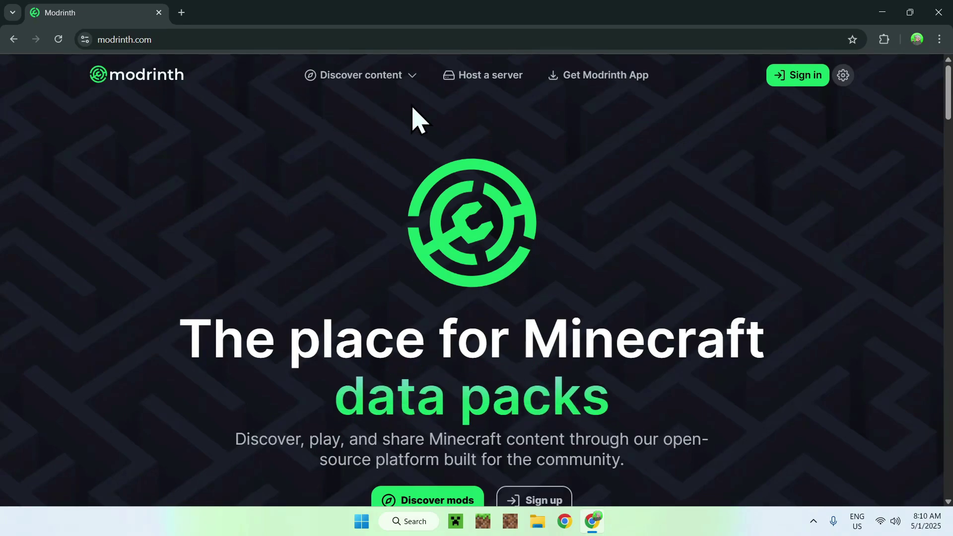
# Step: Search Modrinth's mod catalogue for 'Particle Rain' and open its mod page
pyautogui.click(353, 79)
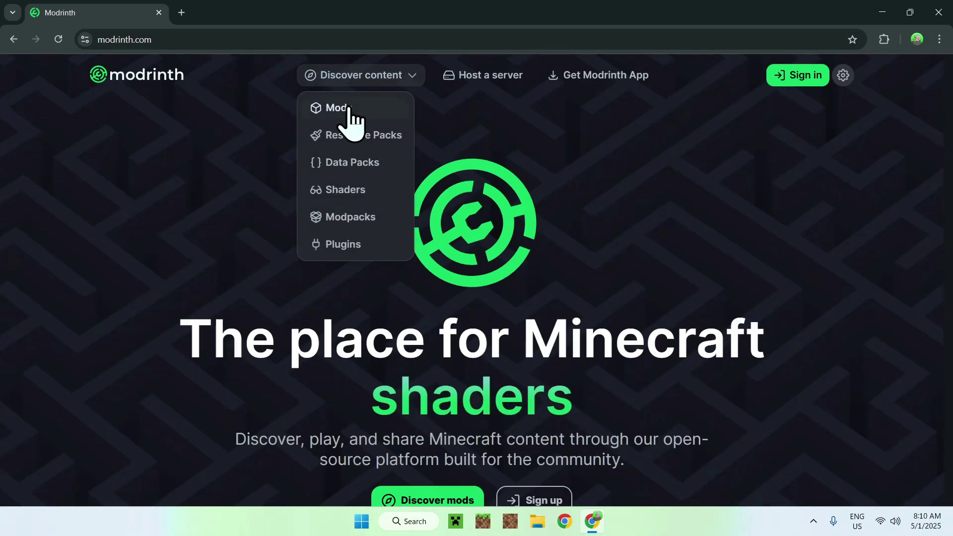
pyautogui.click(382, 116)
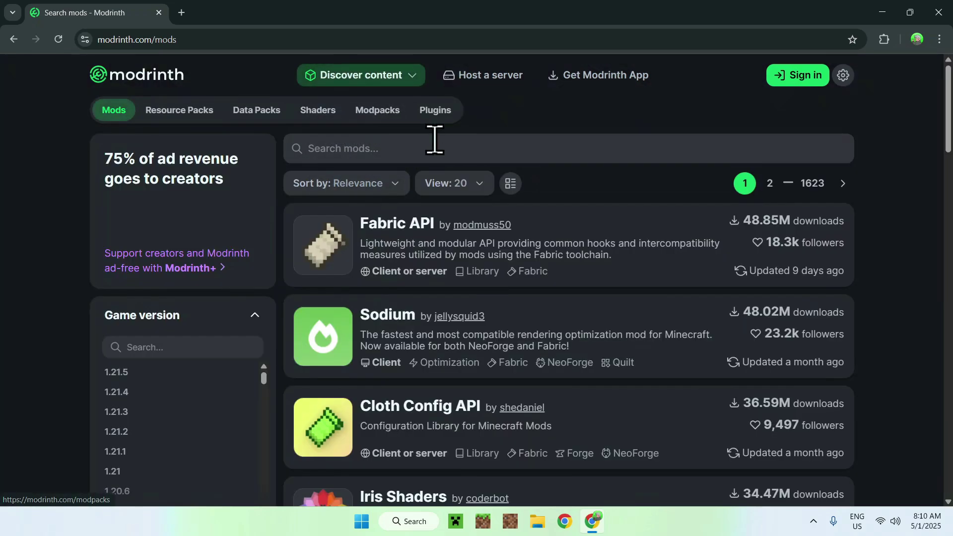
pyautogui.click(449, 148)
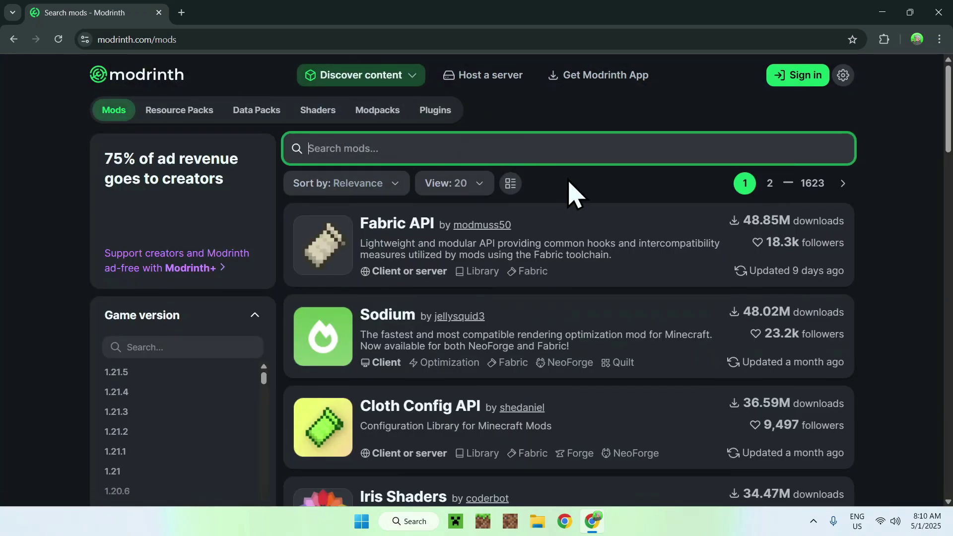
pyautogui.write('Particle Rain')
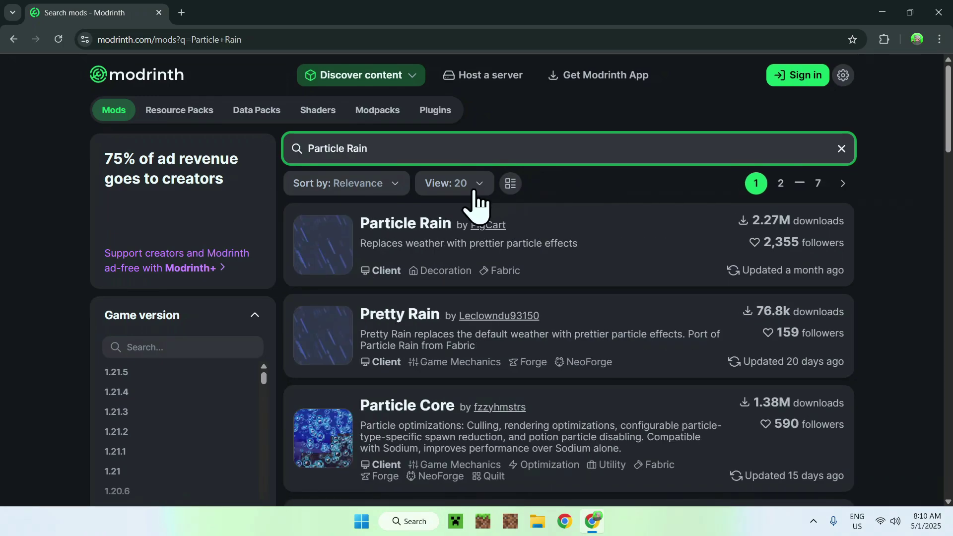
pyautogui.click(403, 224)
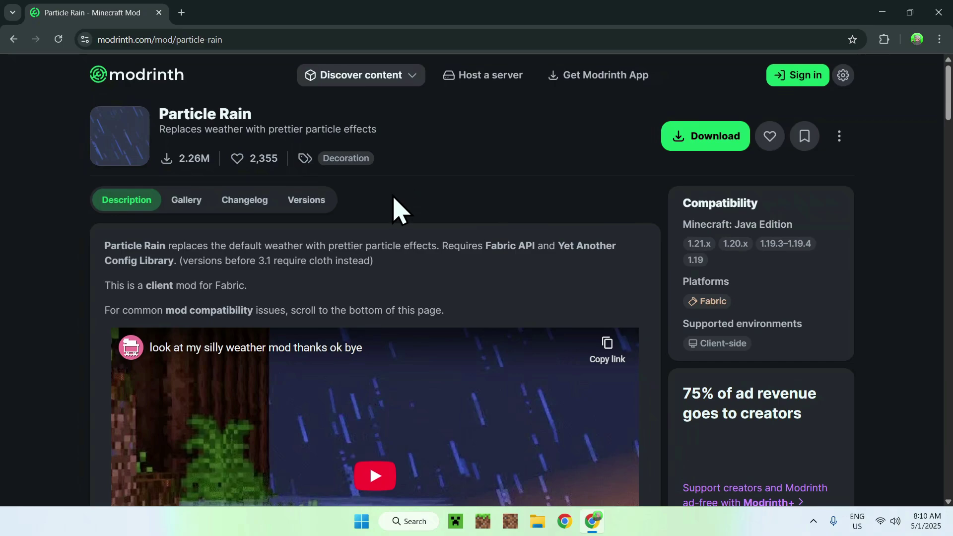
# Step: Filter the Particle Rain versions list to Minecraft 1.21.5
pyautogui.click(304, 201)
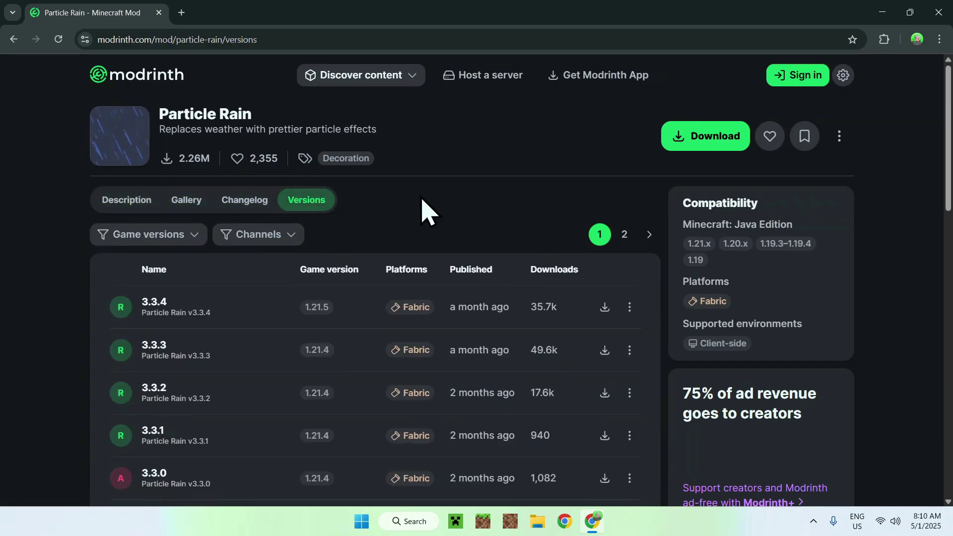
pyautogui.click(164, 237)
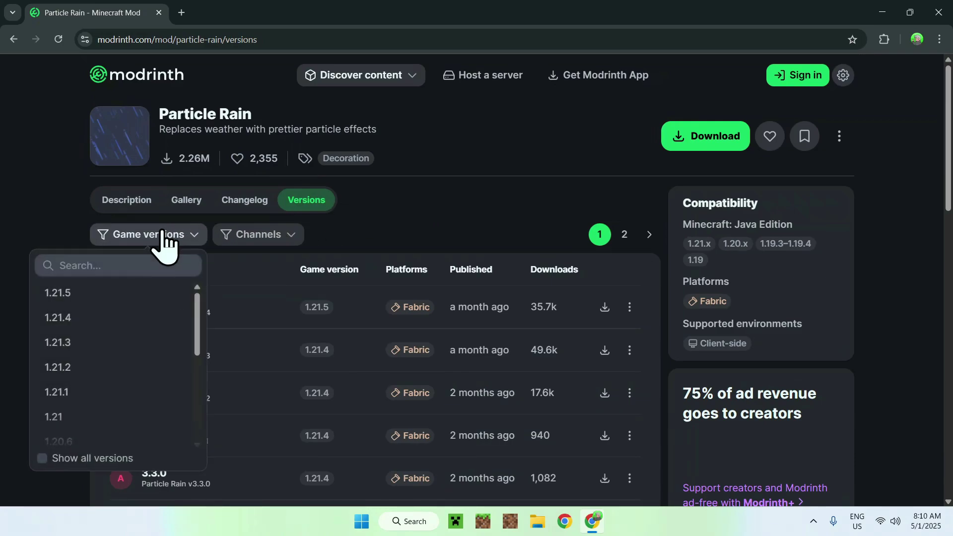
pyautogui.scroll(-2, 147, 338)
pyautogui.scroll(-2, 147, 348)
pyautogui.scroll(4, 146, 348)
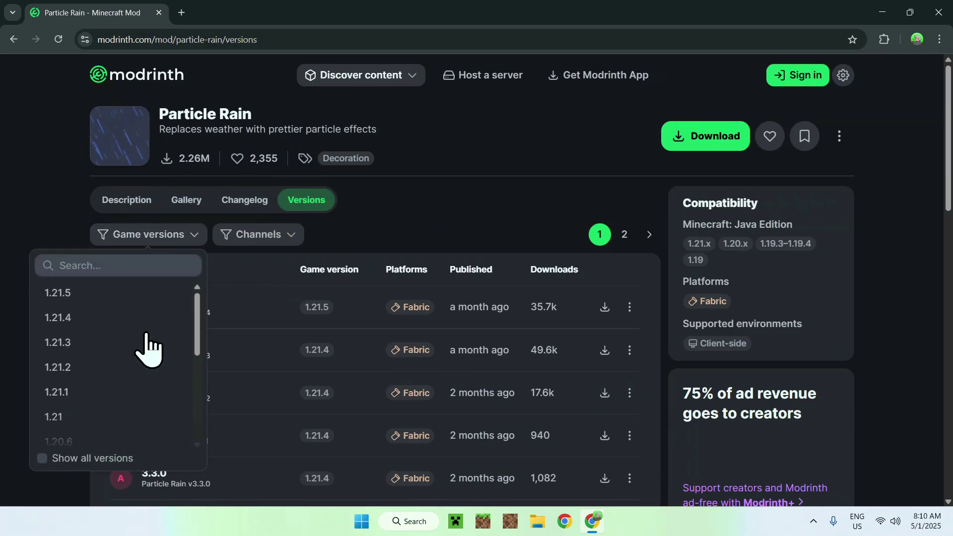
pyautogui.click(115, 294)
pyautogui.click(437, 243)
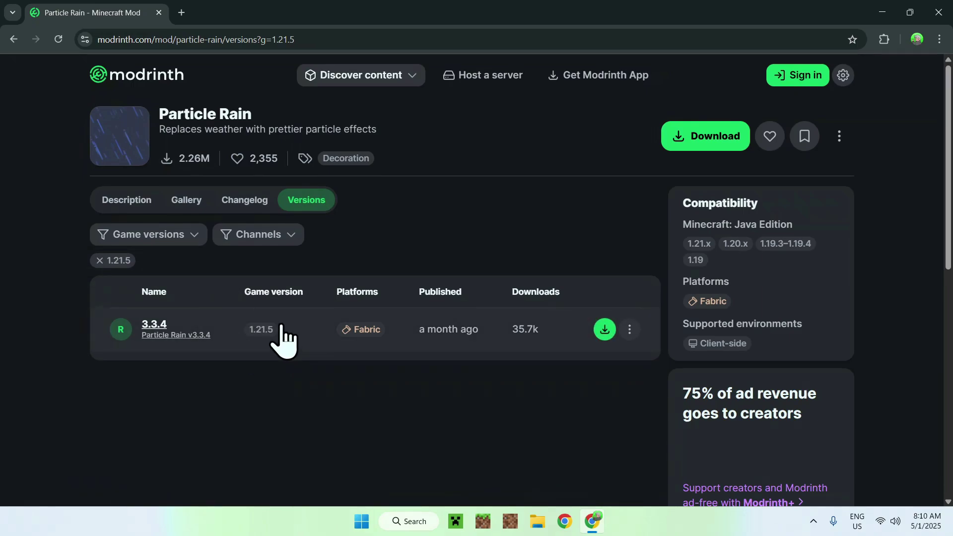
# Step: Download Particle Rain 3.3.4 and view its version page's required dependencies
pyautogui.click(604, 330)
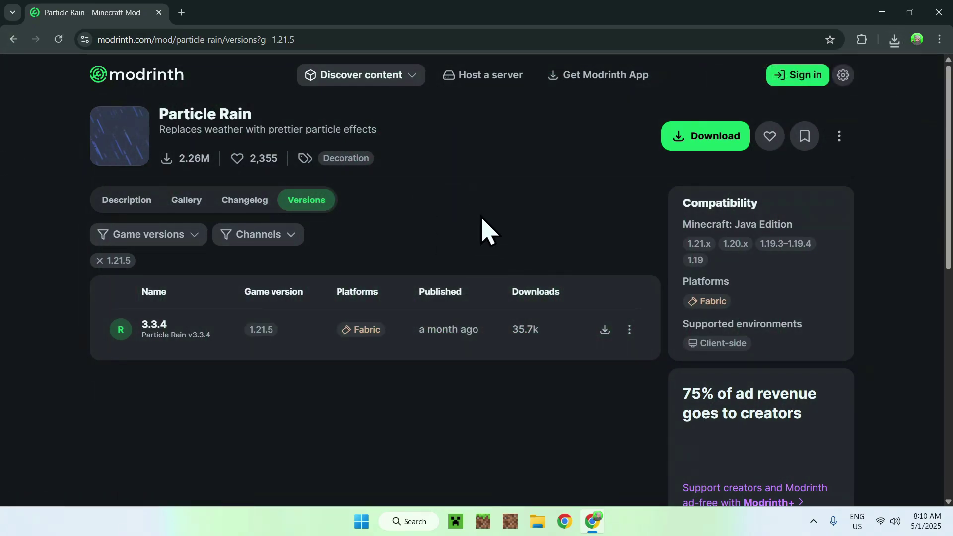
pyautogui.click(160, 337)
pyautogui.scroll(-4, 39, 341)
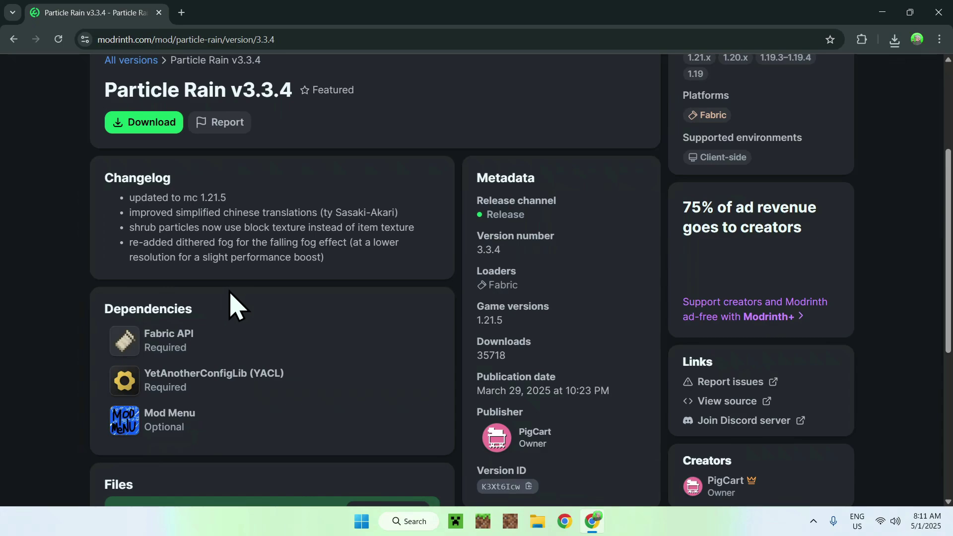
# Step: Open the Fabric API dependency and filter its versions to Minecraft 1.21.5
pyautogui.click(237, 350)
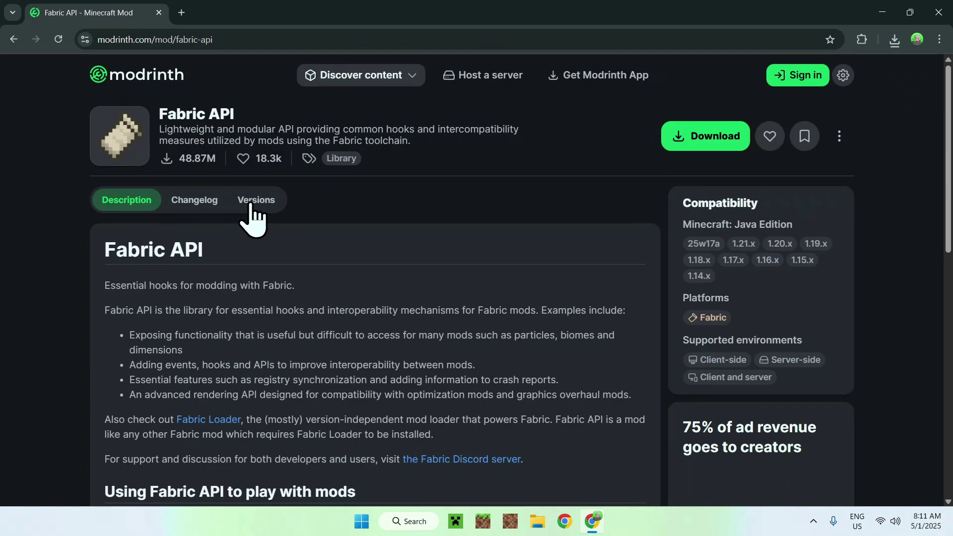
pyautogui.click(253, 201)
pyautogui.click(164, 237)
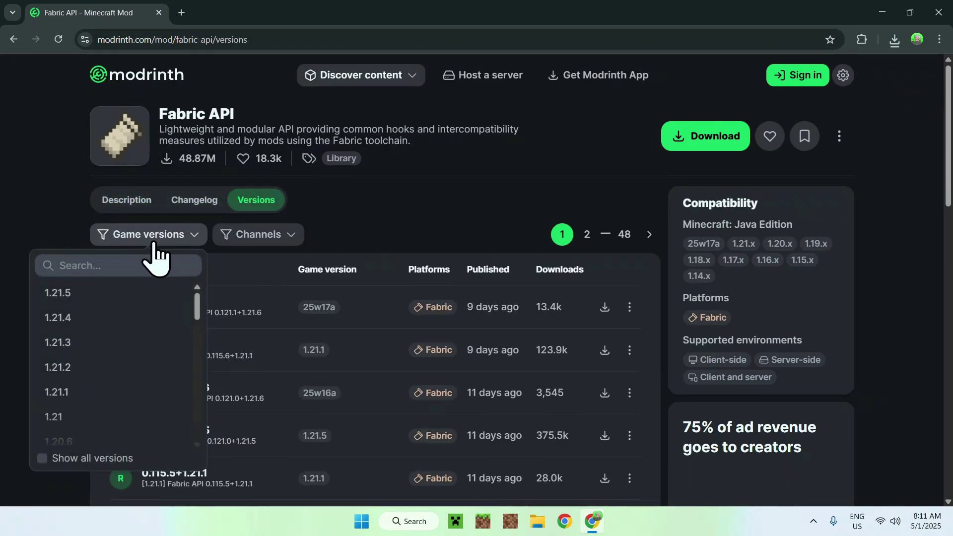
pyautogui.click(119, 296)
pyautogui.click(390, 231)
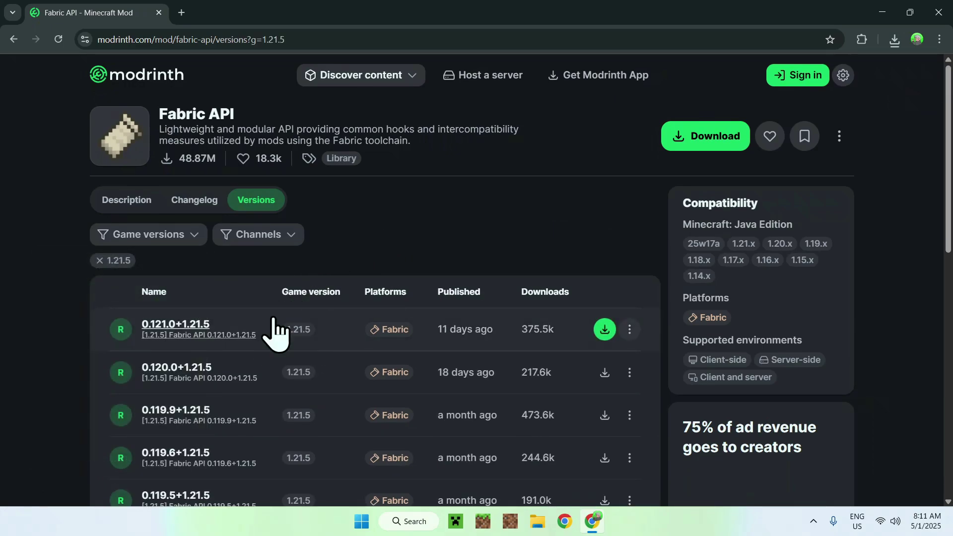
# Step: Download Fabric API 0.121.0+1.21.5 and return to the Particle Rain v3.3.4 page
pyautogui.click(606, 332)
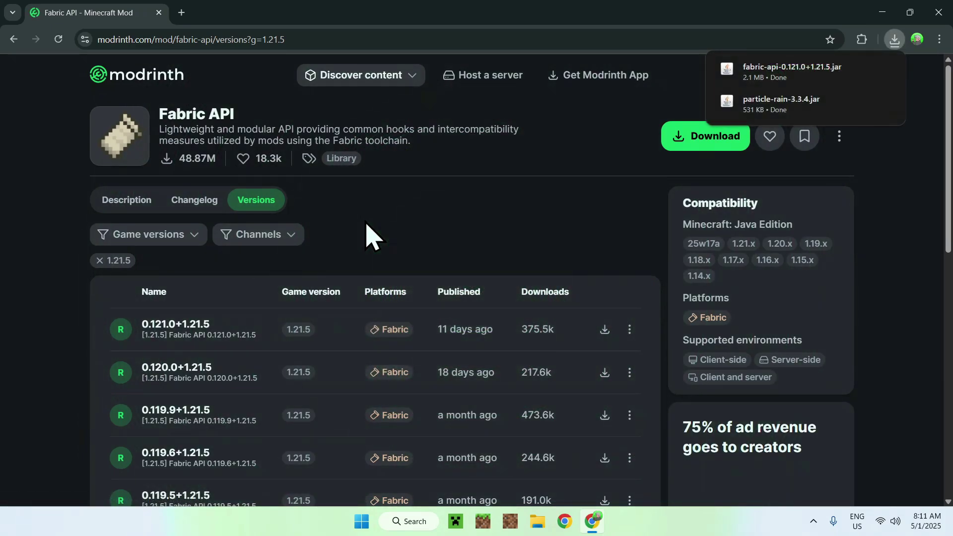
pyautogui.click(17, 44)
pyautogui.click(17, 43)
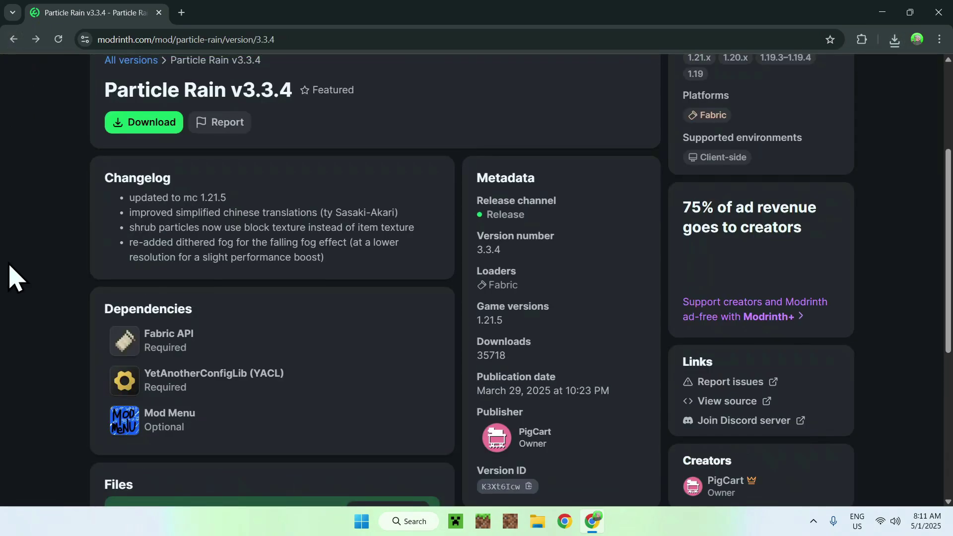
# Step: Open the required YACL mod's versions list from the Particle Rain page
pyautogui.scroll(3, 16, 317)
pyautogui.scroll(-5, 20, 186)
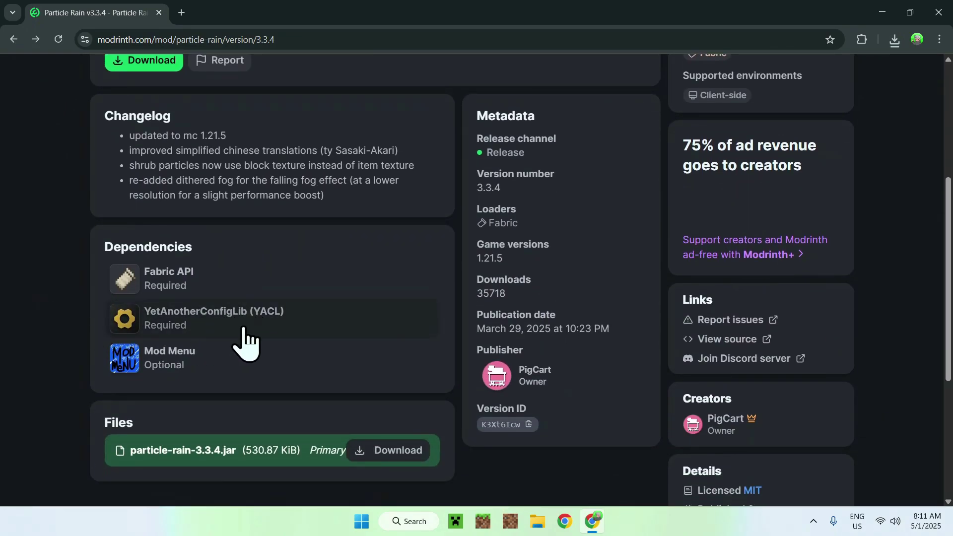
pyautogui.click(296, 335)
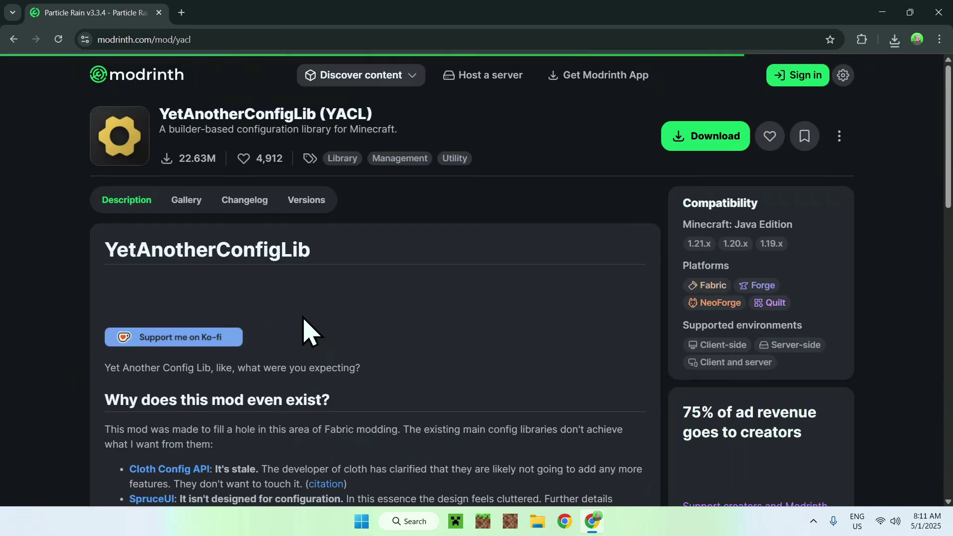
pyautogui.click(310, 201)
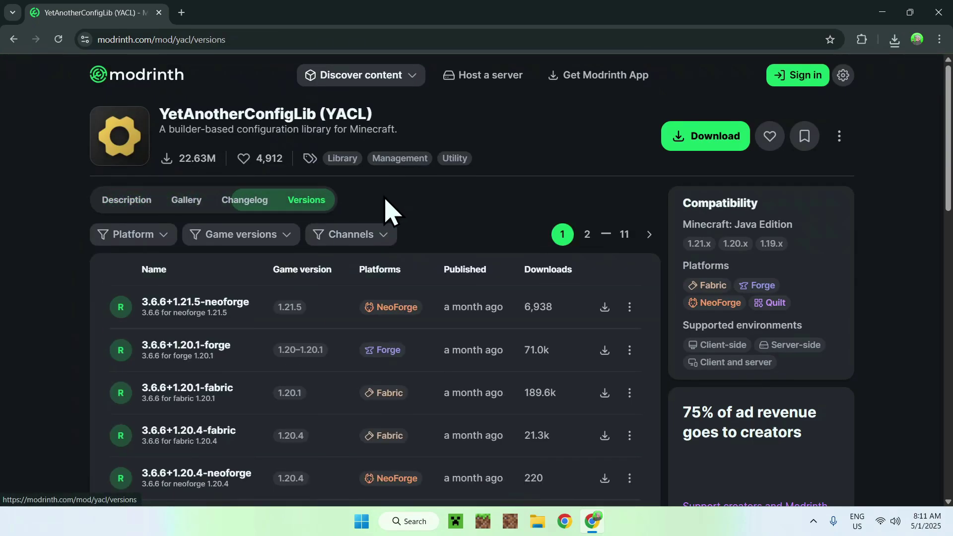
# Step: Filter YACL to 1.21.5 and download the 3.6.6+1.21.5-fabric build
pyautogui.click(251, 242)
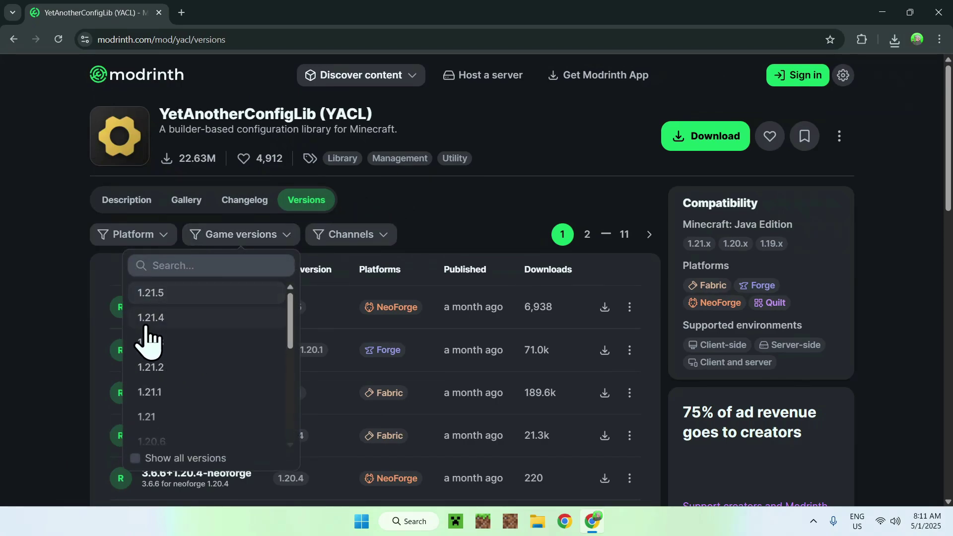
pyautogui.click(179, 293)
pyautogui.click(464, 230)
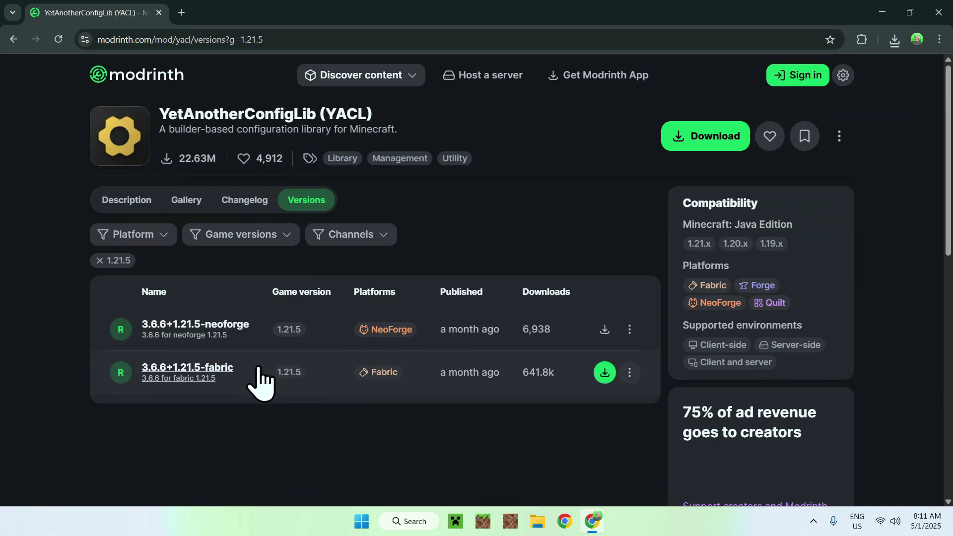
pyautogui.click(605, 373)
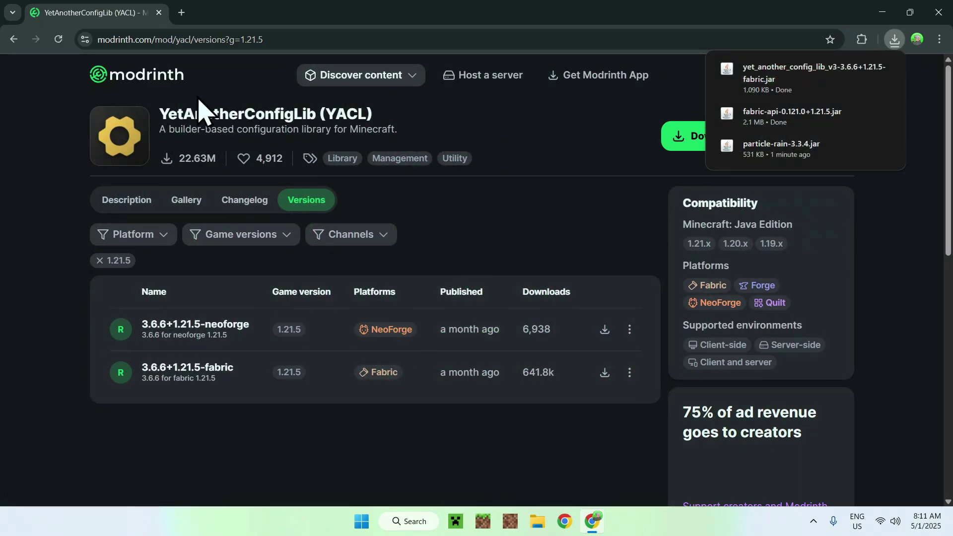
pyautogui.click(181, 13)
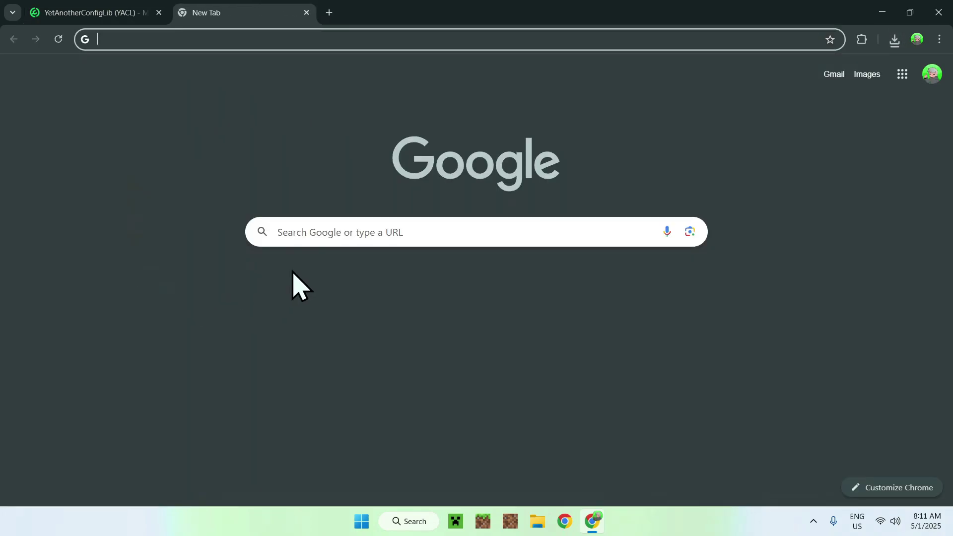
# Step: Search Google for 'Fabric Minecraft' and download the Windows installer from fabricmc.net
pyautogui.click(297, 231)
pyautogui.write('Fab')
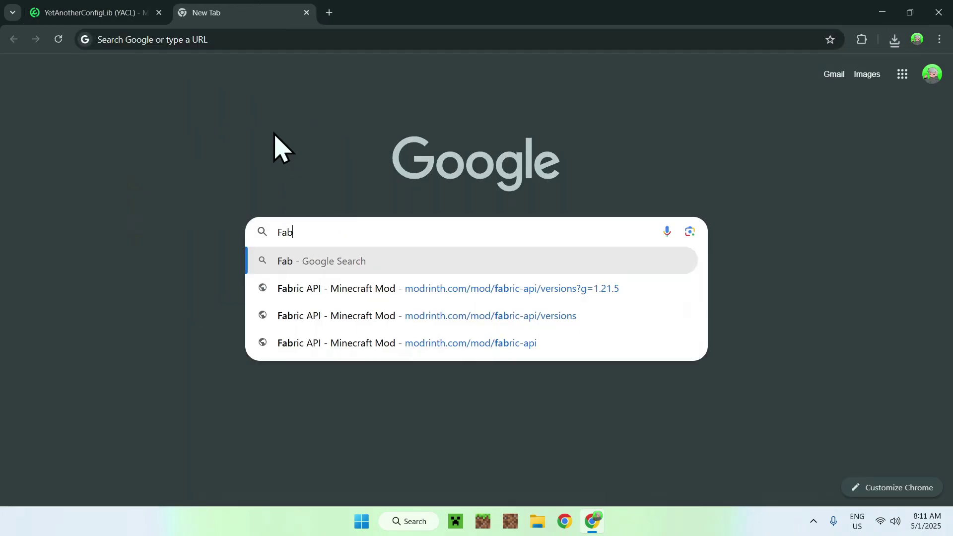
pyautogui.write('ric Minecraft')
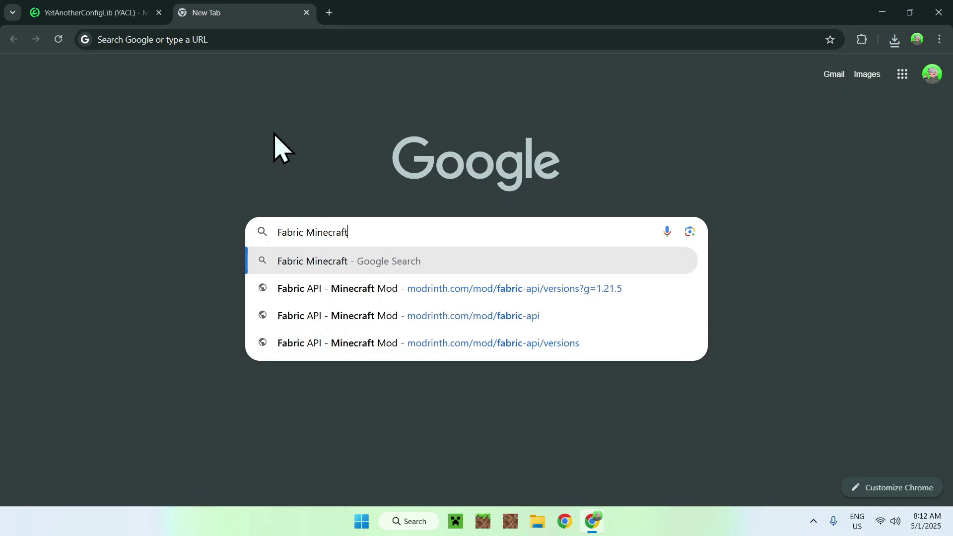
pyautogui.press('Return')
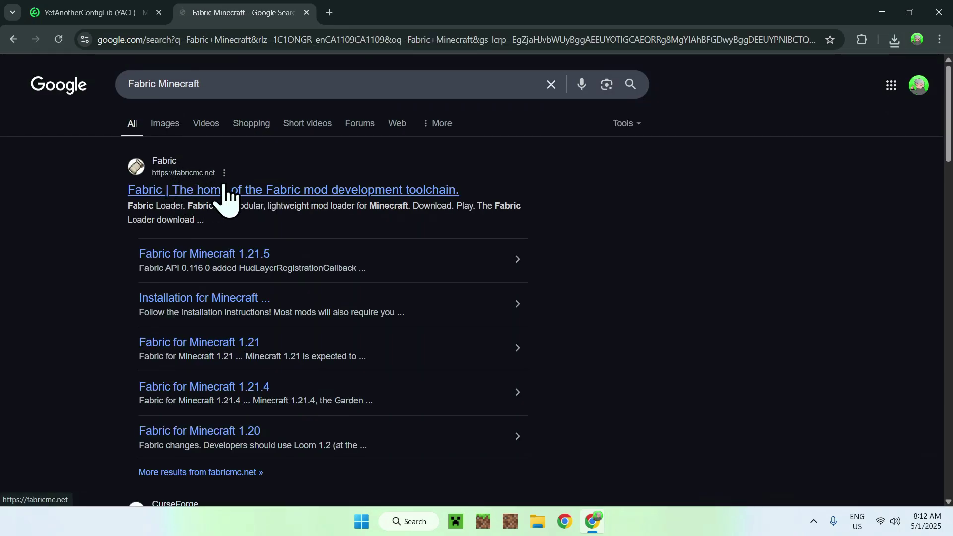
pyautogui.click(171, 191)
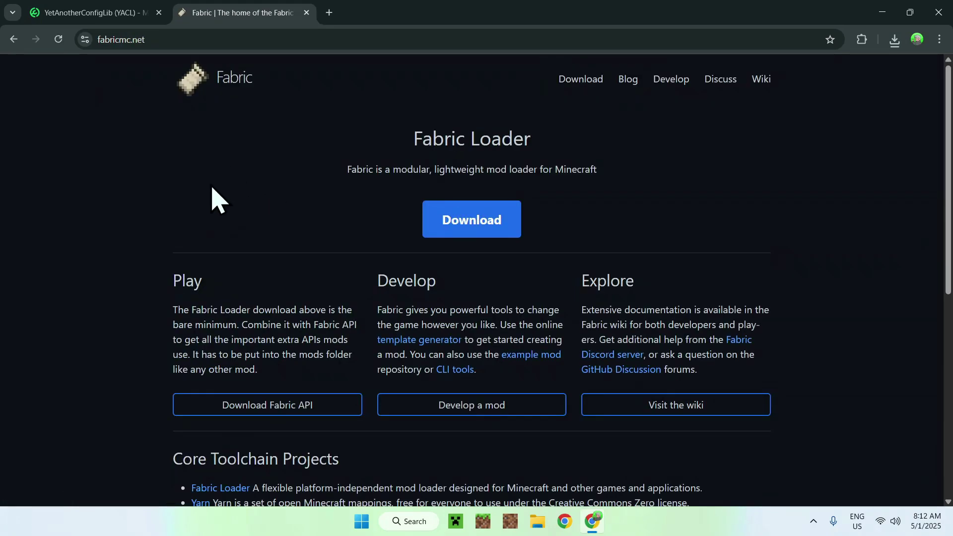
pyautogui.click(468, 230)
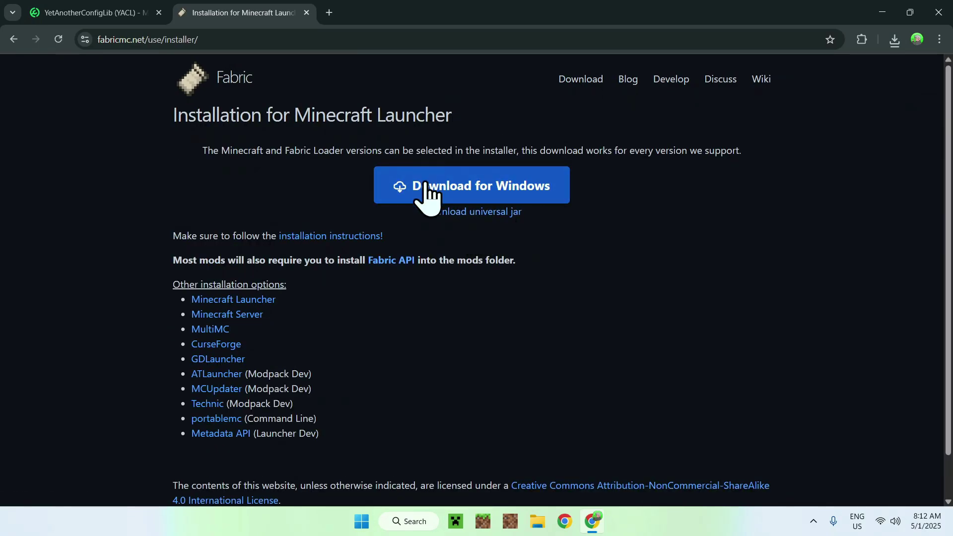
pyautogui.click(464, 188)
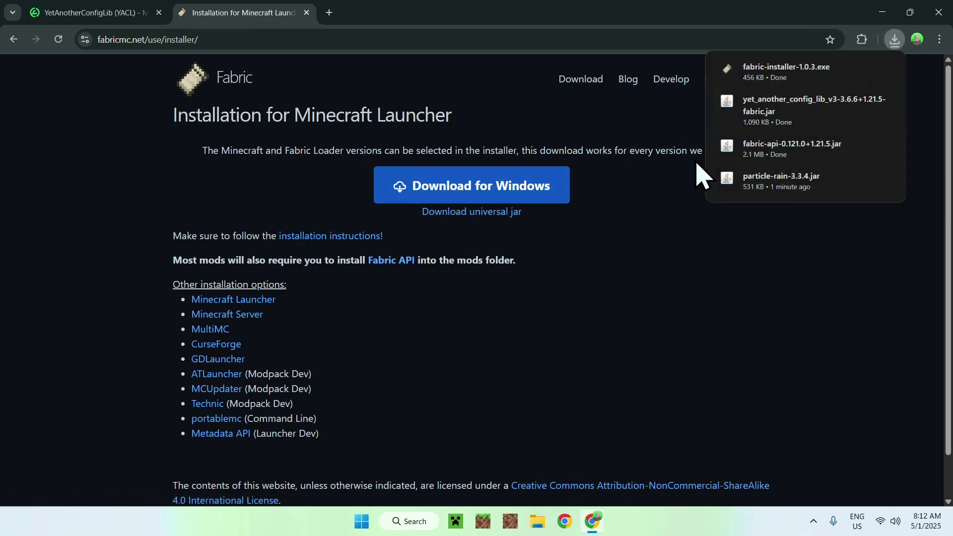
# Step: Select fabric-installer-1.0.3.exe in the Downloads folder of File Explorer
pyautogui.moveTo(744, 82)
pyautogui.press('super+d')
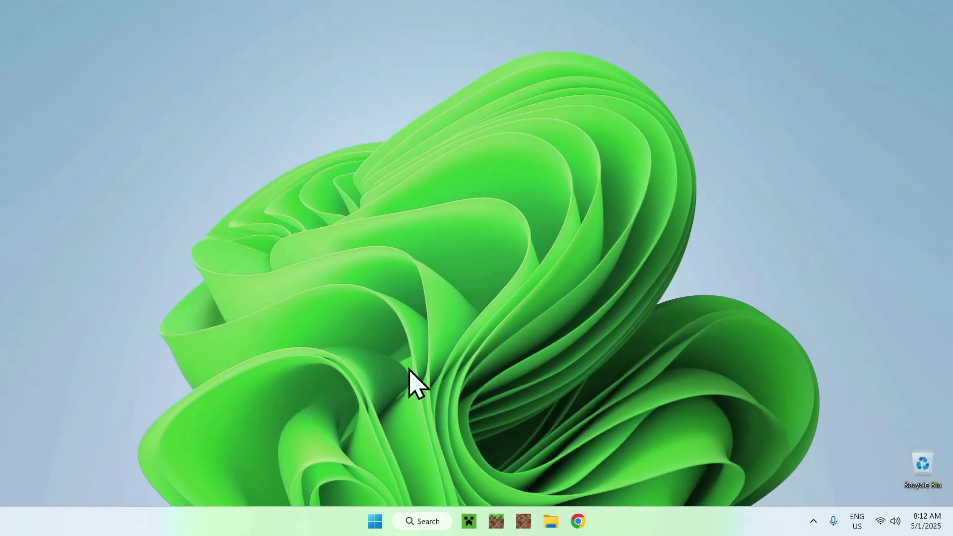
pyautogui.click(549, 516)
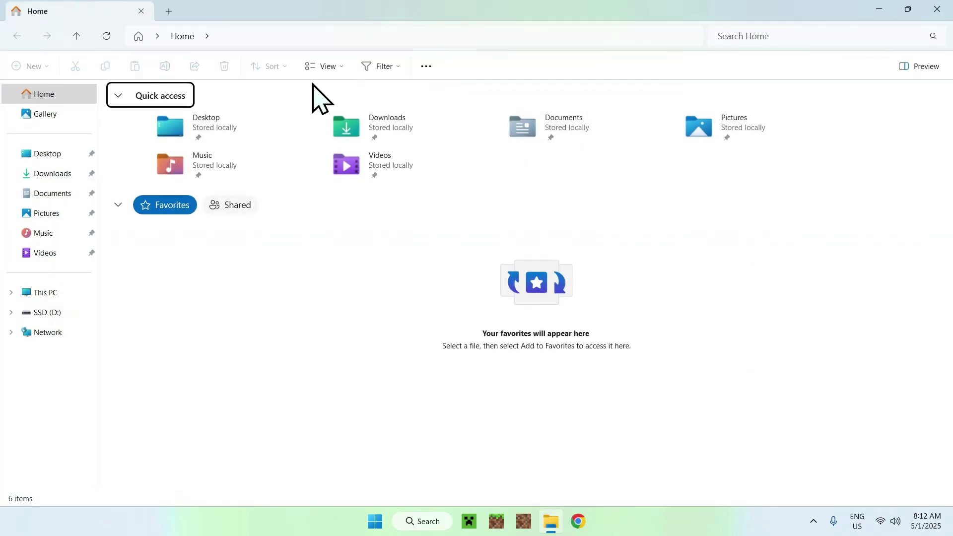
pyautogui.click(48, 175)
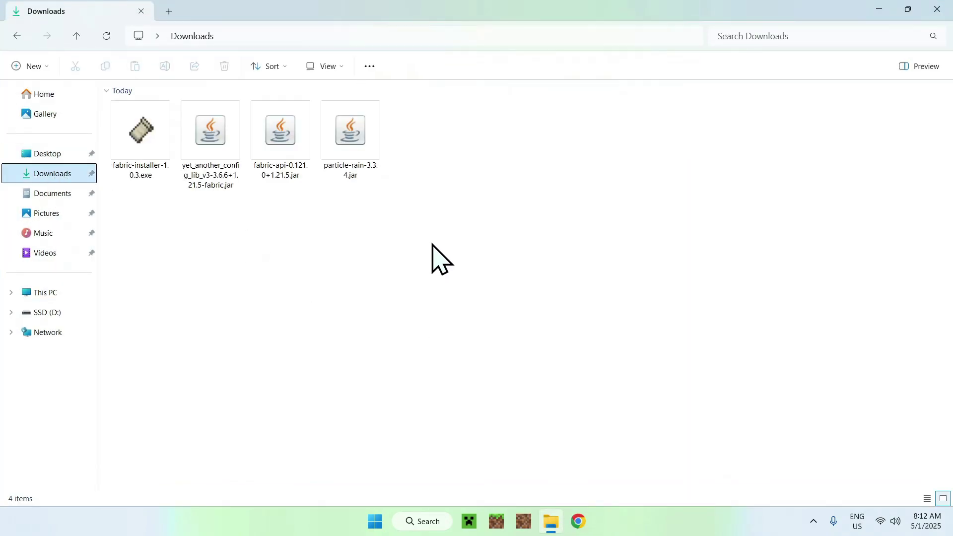
pyautogui.moveTo(127, 219); pyautogui.dragTo(140, 167)
# Step: Run fabric-installer-1.0.3.exe to install Fabric for Minecraft 1.21.5, then close it
pyautogui.doubleClick(140, 166)
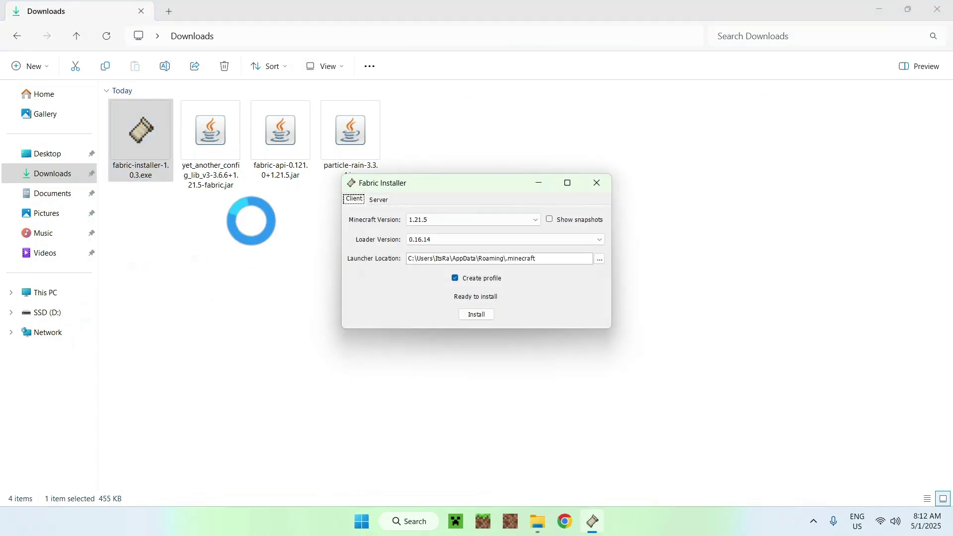
pyautogui.click(421, 219)
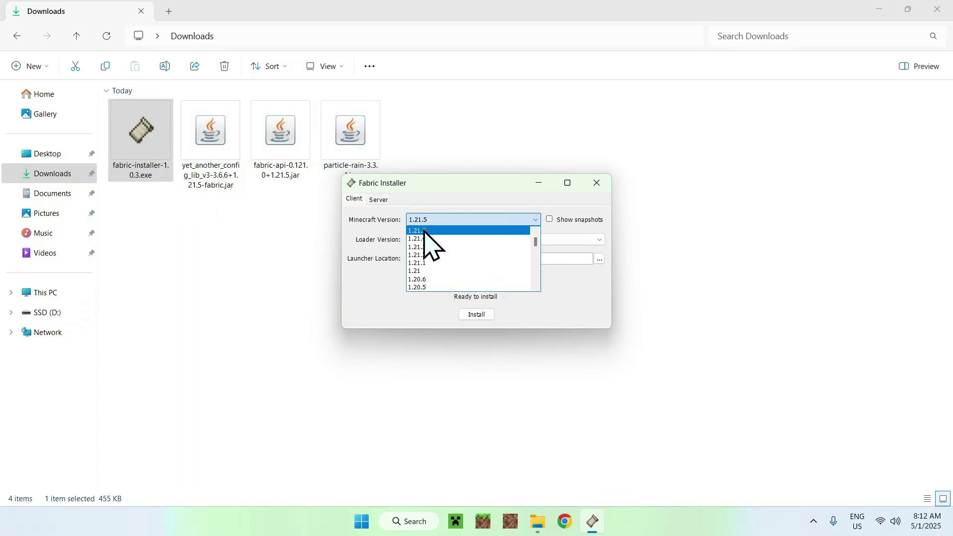
pyautogui.click(439, 232)
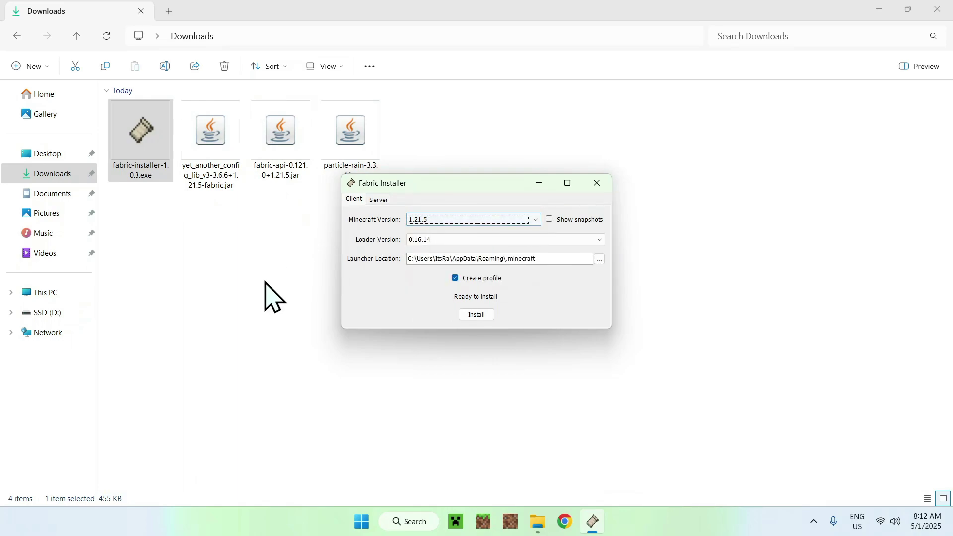
pyautogui.click(475, 316)
pyautogui.click(475, 279)
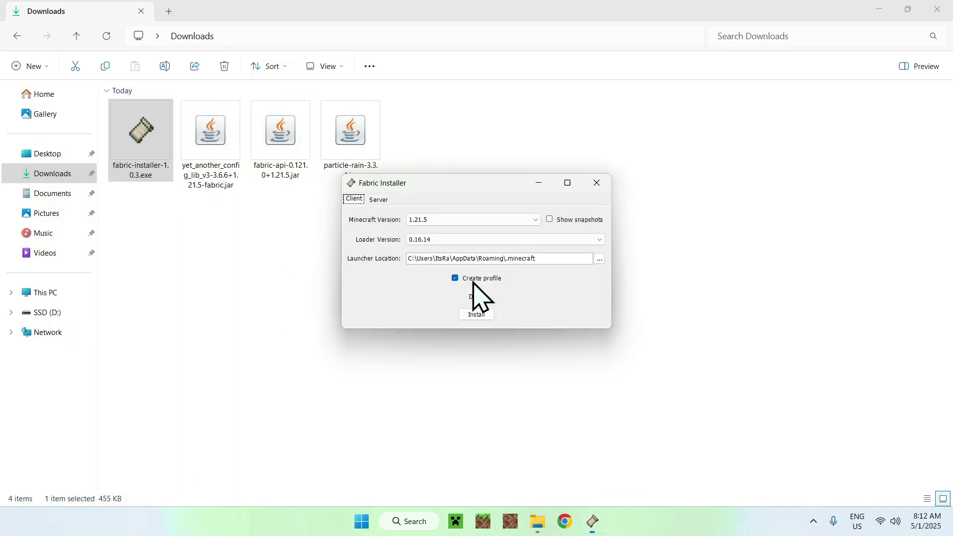
pyautogui.click(597, 183)
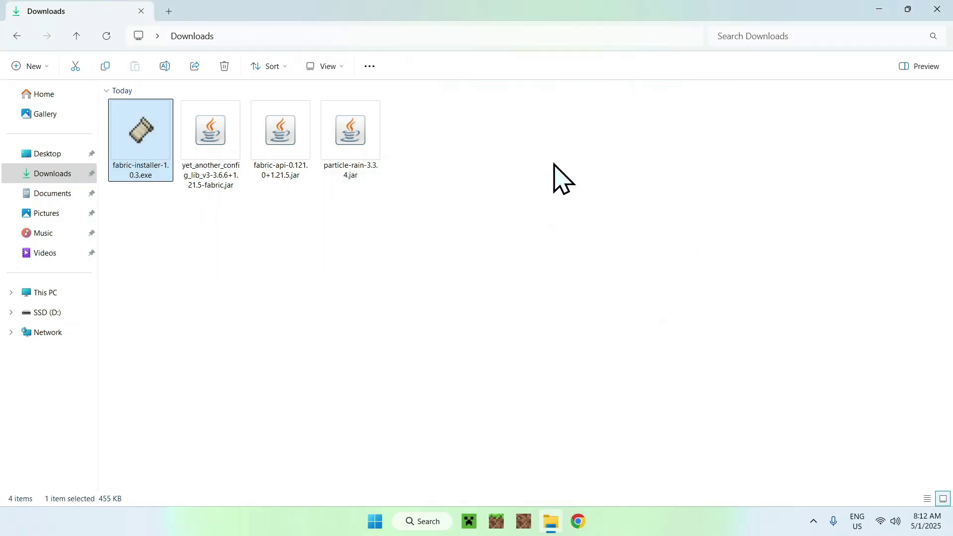
# Step: Open the fabric-loader-1.21.5 installation's .minecraft folder from Minecraft Launcher's Installations list
pyautogui.click(469, 521)
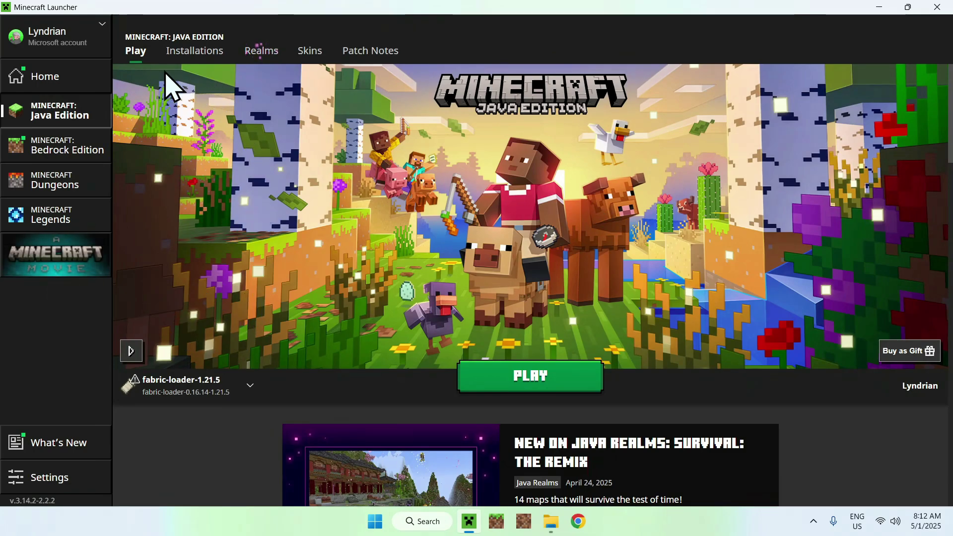
pyautogui.click(194, 52)
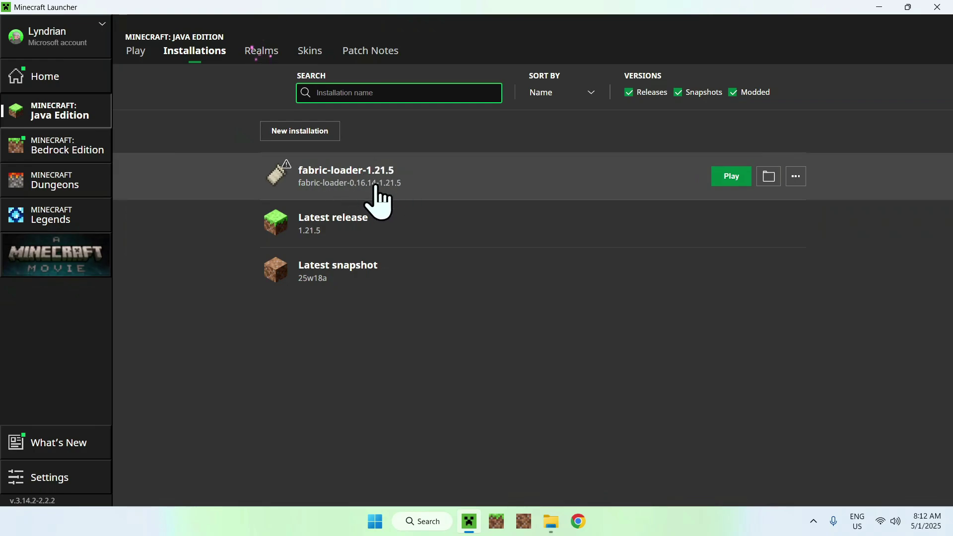
pyautogui.click(767, 182)
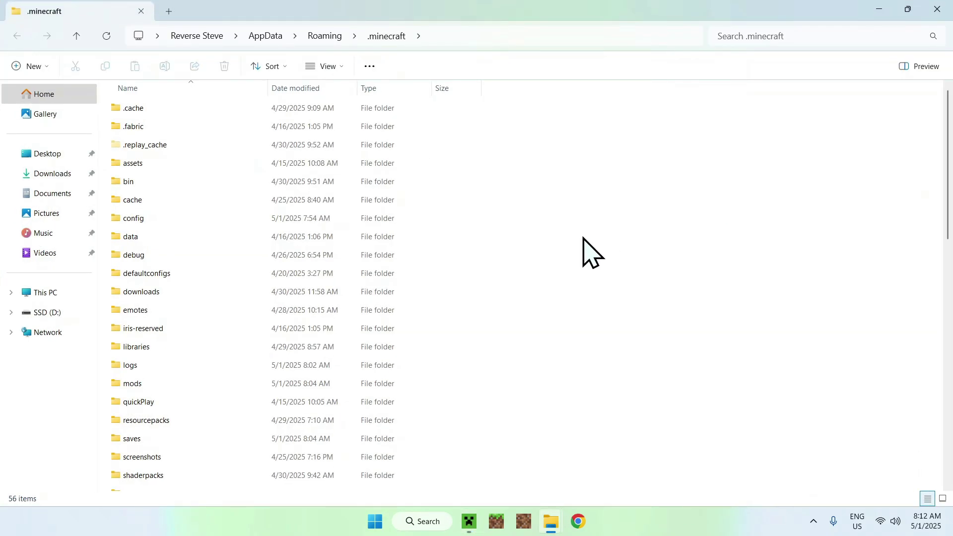
# Step: Copy the Particle Rain, Fabric API and YACL jars from Downloads into .minecraft\mods
pyautogui.click(256, 382)
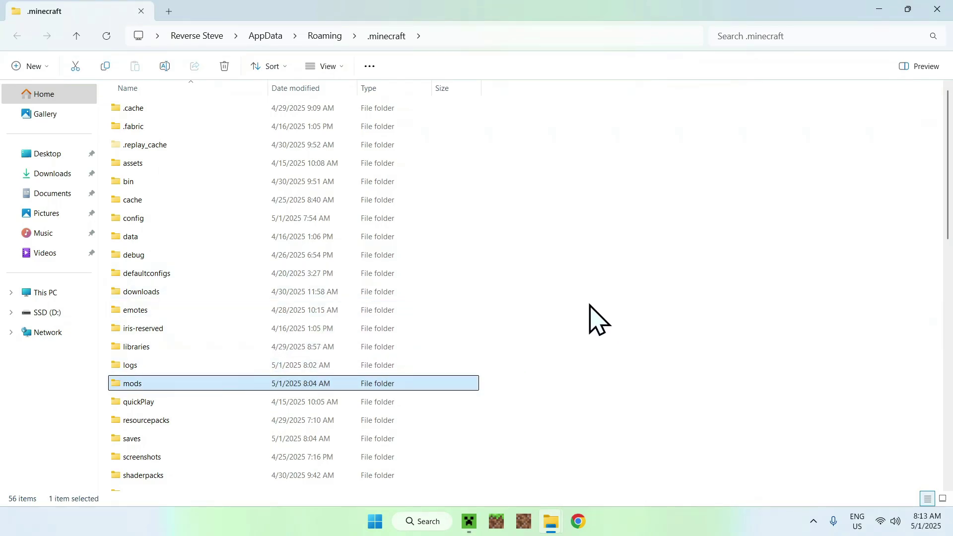
pyautogui.doubleClick(221, 383)
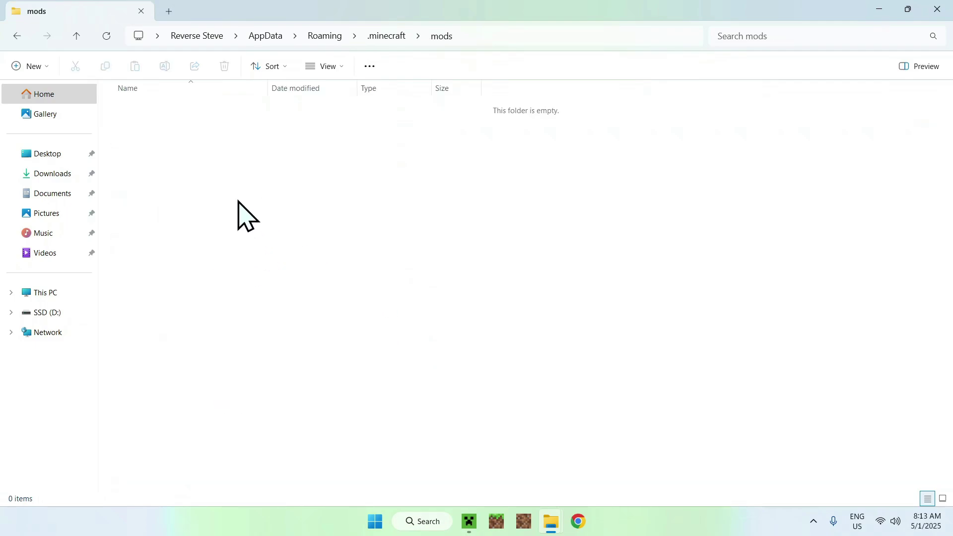
pyautogui.click(51, 174)
pyautogui.moveTo(431, 222); pyautogui.dragTo(160, 107)
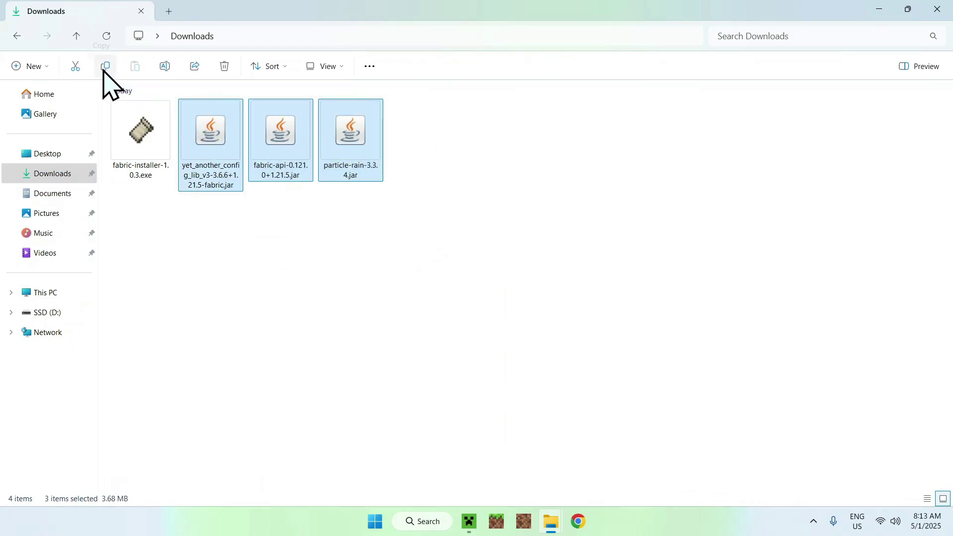
pyautogui.click(16, 36)
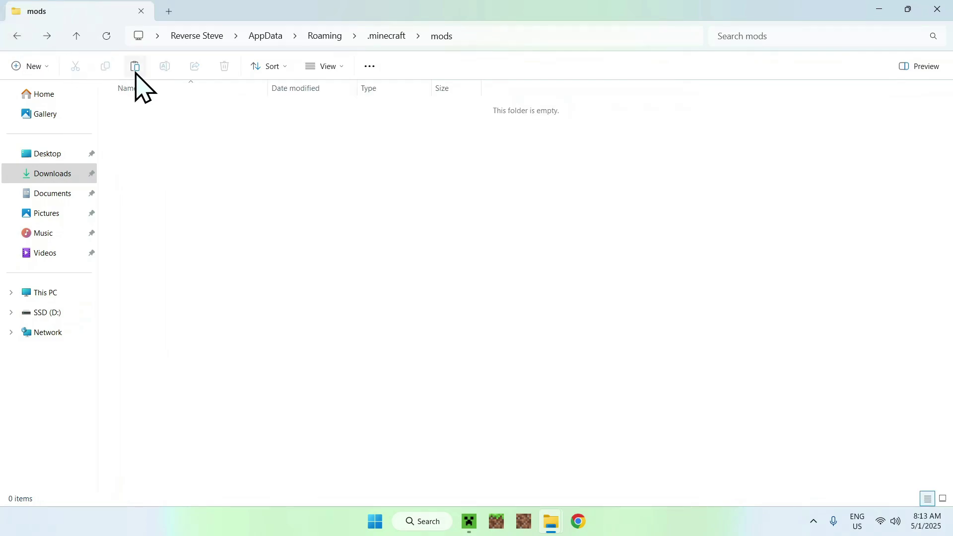
pyautogui.click(230, 159)
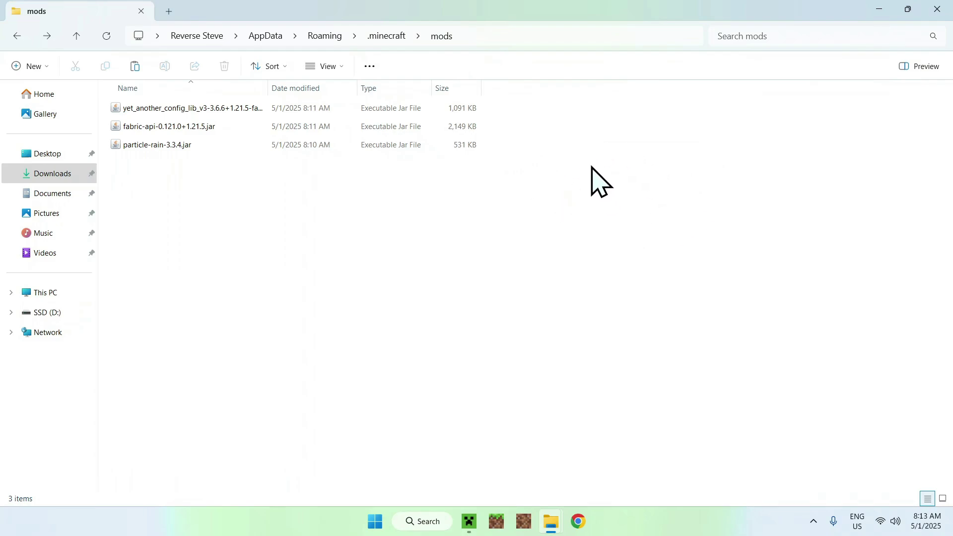
# Step: Launch the fabric-loader-1.21.5 installation with PLAY in Minecraft Launcher
pyautogui.click(469, 521)
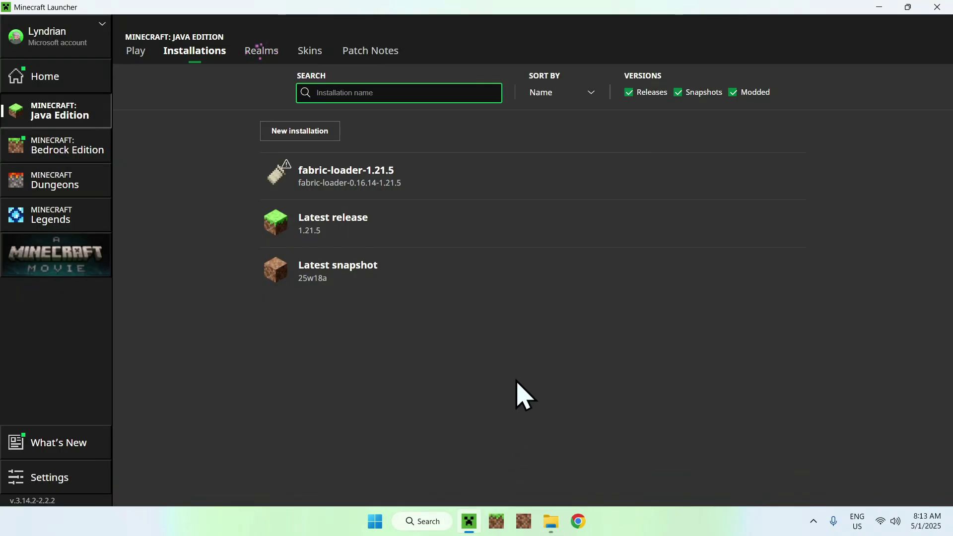
pyautogui.click(130, 52)
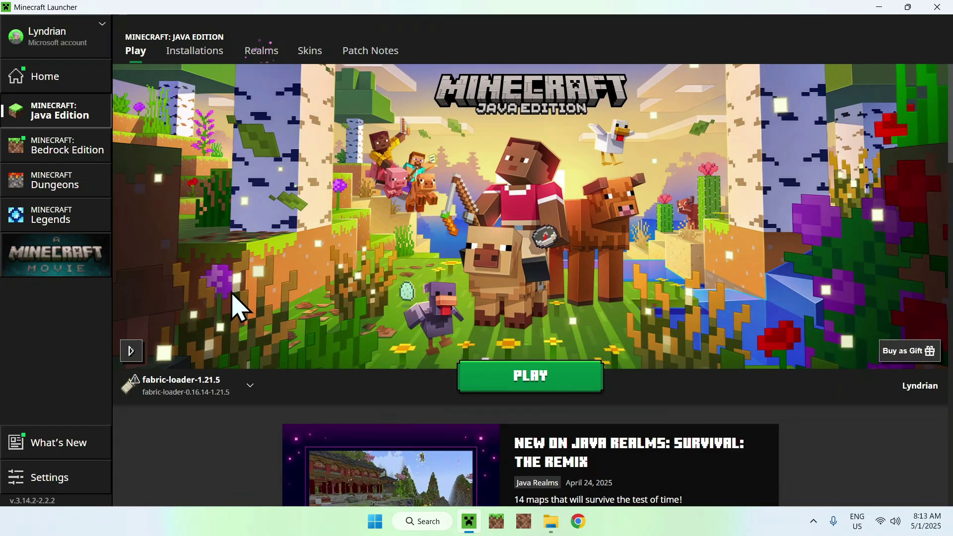
pyautogui.click(525, 376)
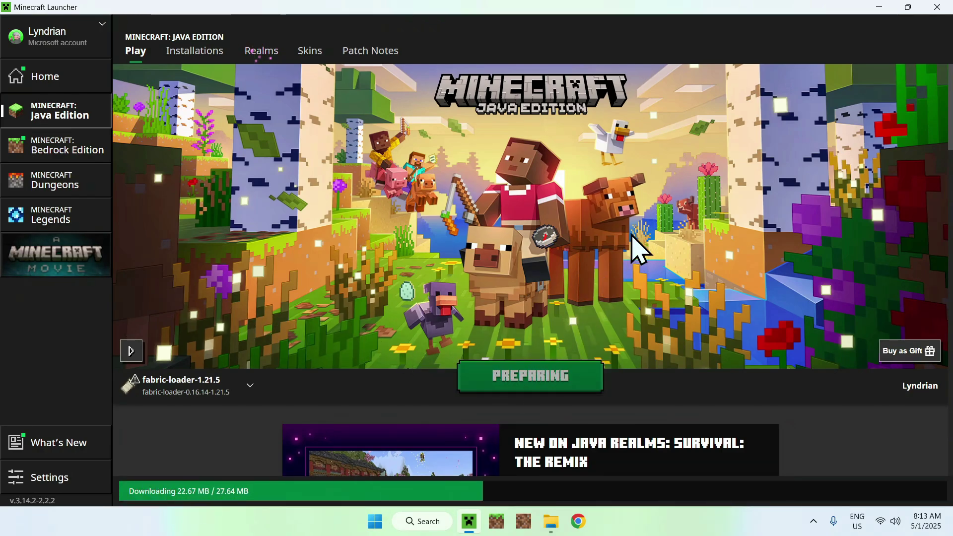
pyautogui.hotkey('alt', 'Tab')
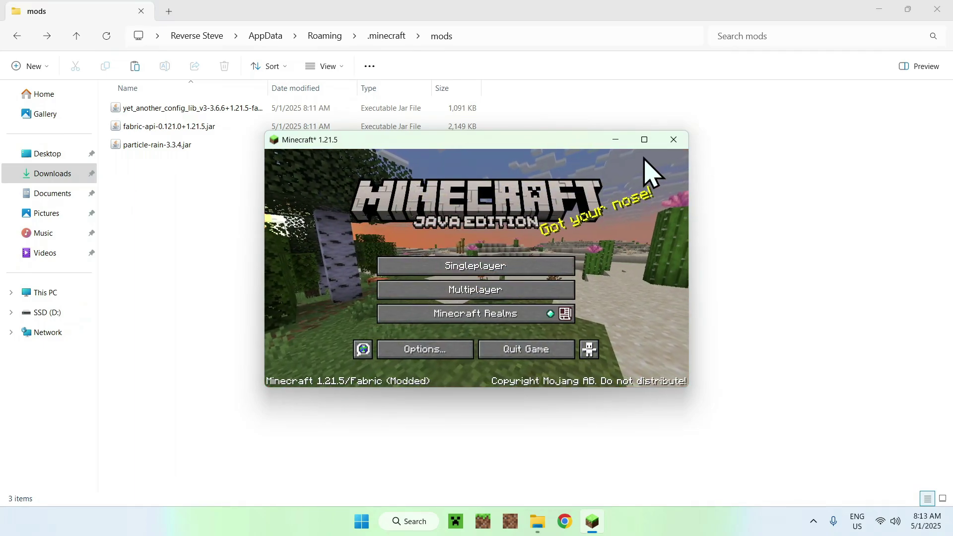
# Step: Maximize the Minecraft window and load the Tutorials world from Singleplayer
pyautogui.click(644, 140)
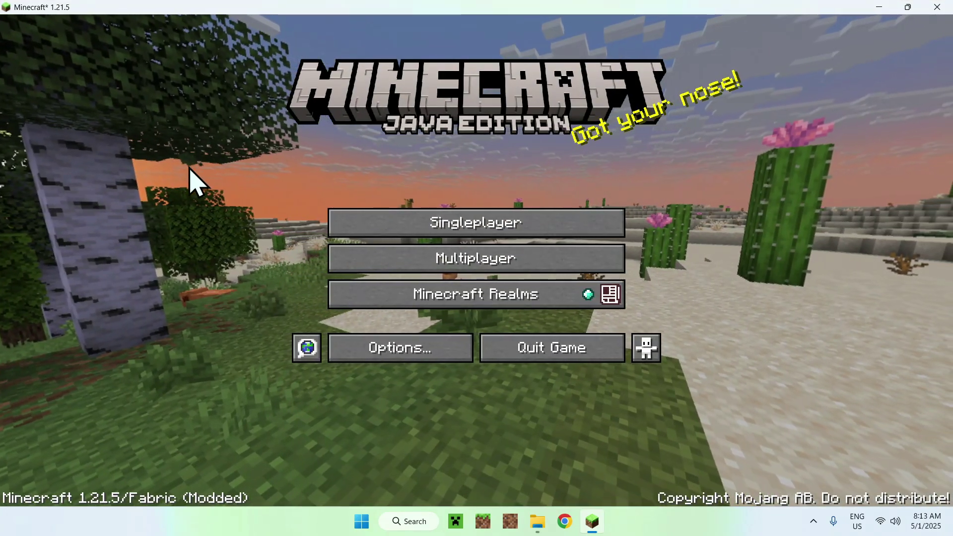
pyautogui.click(469, 227)
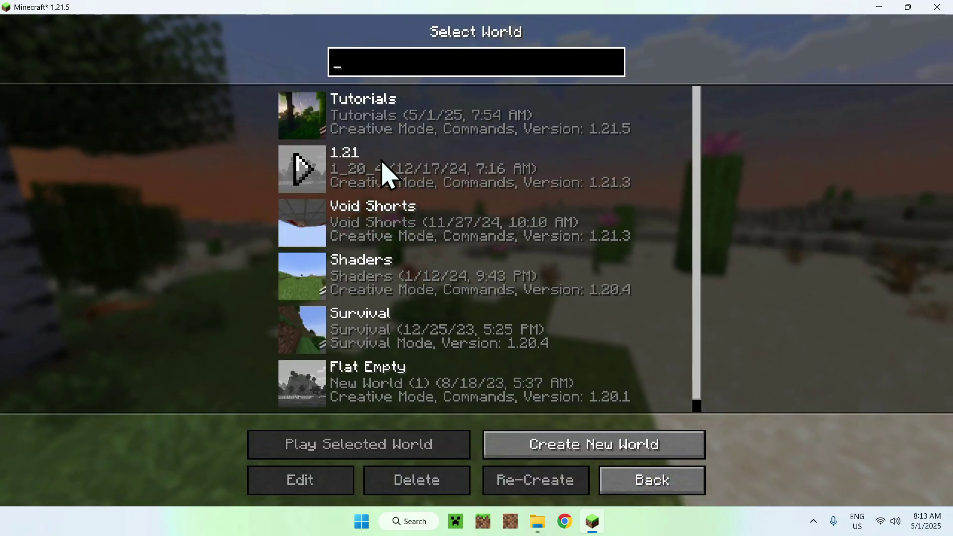
pyautogui.click(302, 123)
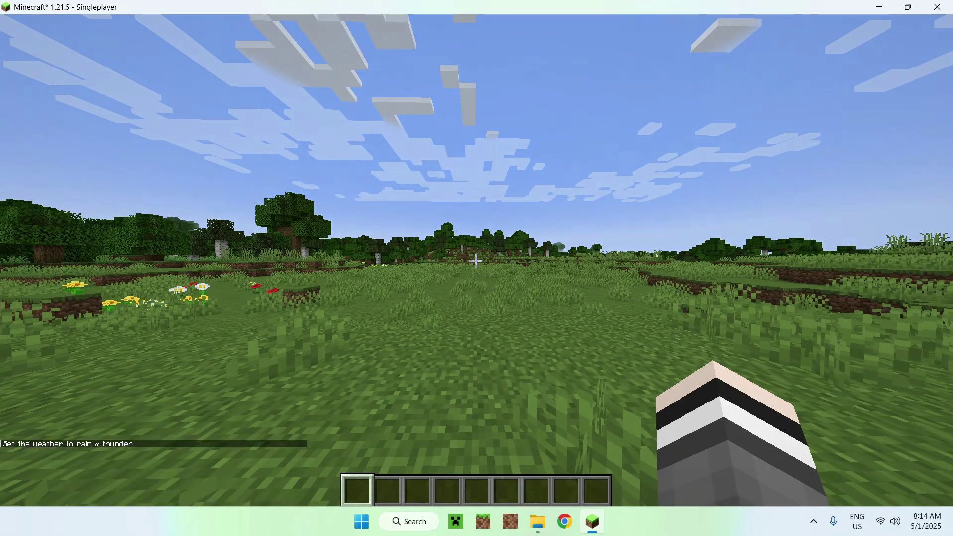
# Step: Walk forward across the rainy meadow toward the water patch and flowers in first person
pyautogui.press('w')
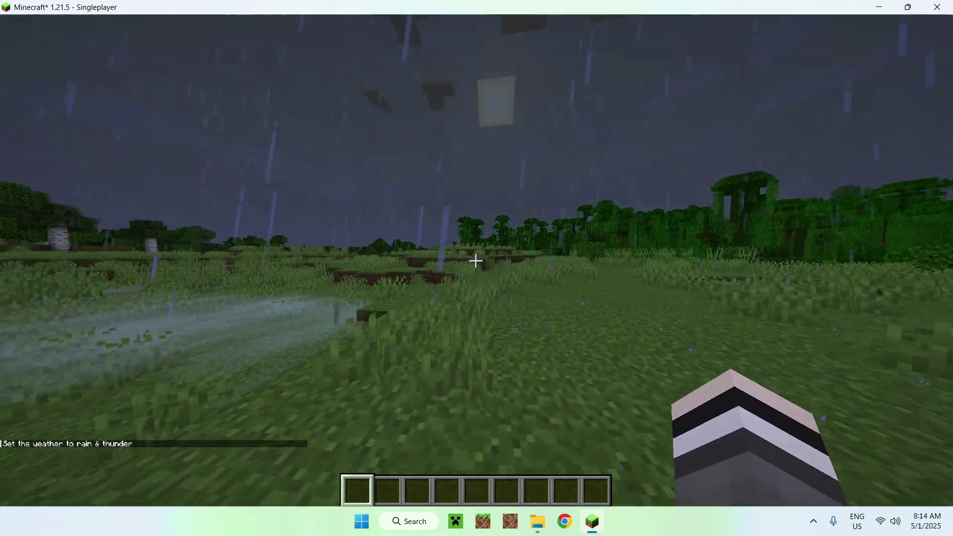
pyautogui.press('w')
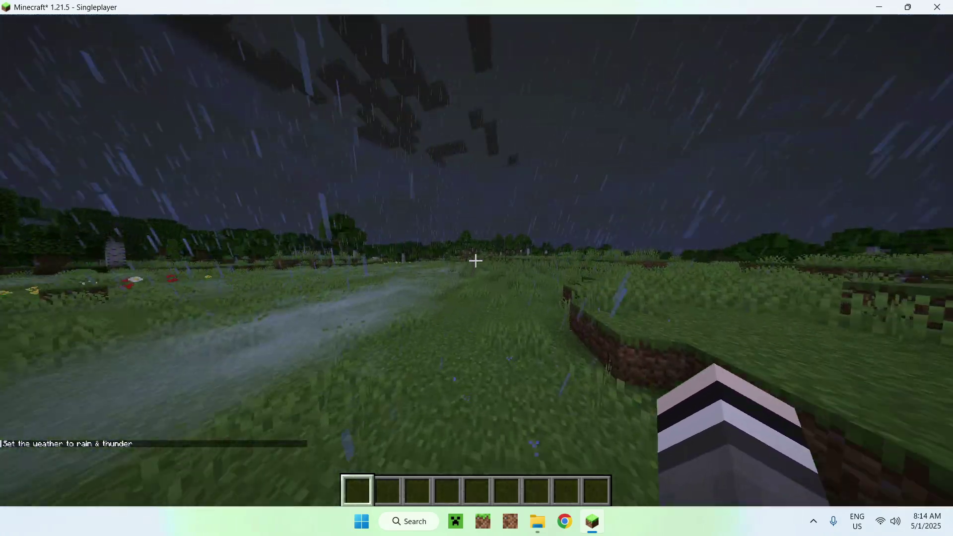
pyautogui.press('w')
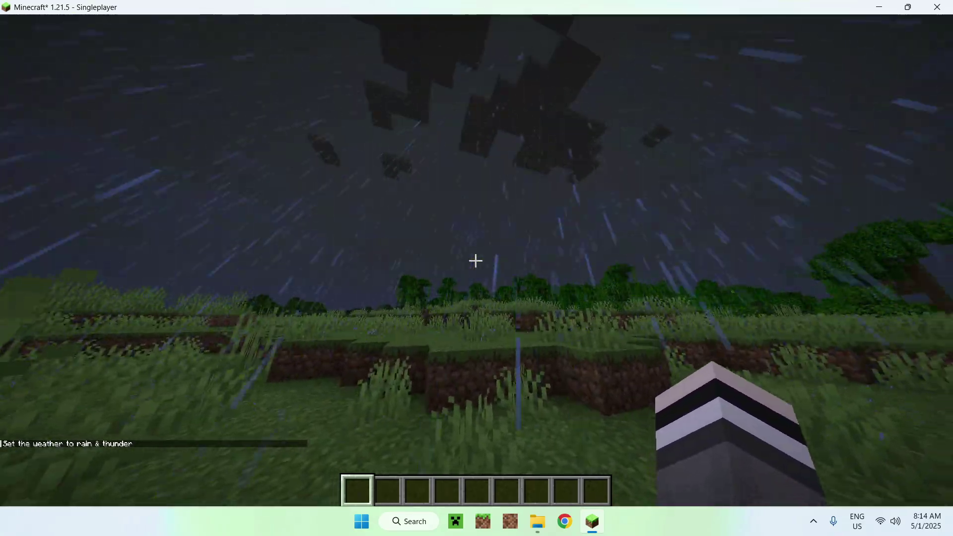
pyautogui.press('w')
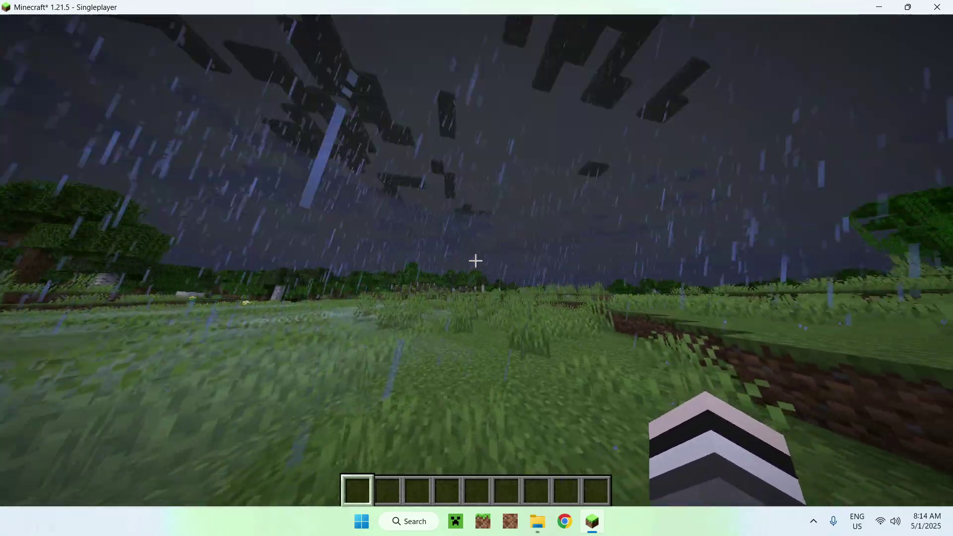
pyautogui.press('w')
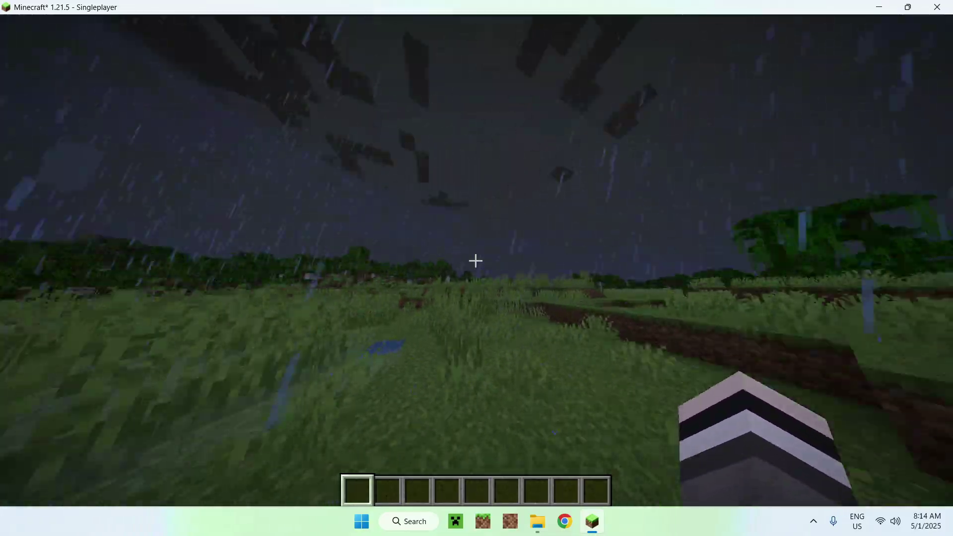
pyautogui.press('w')
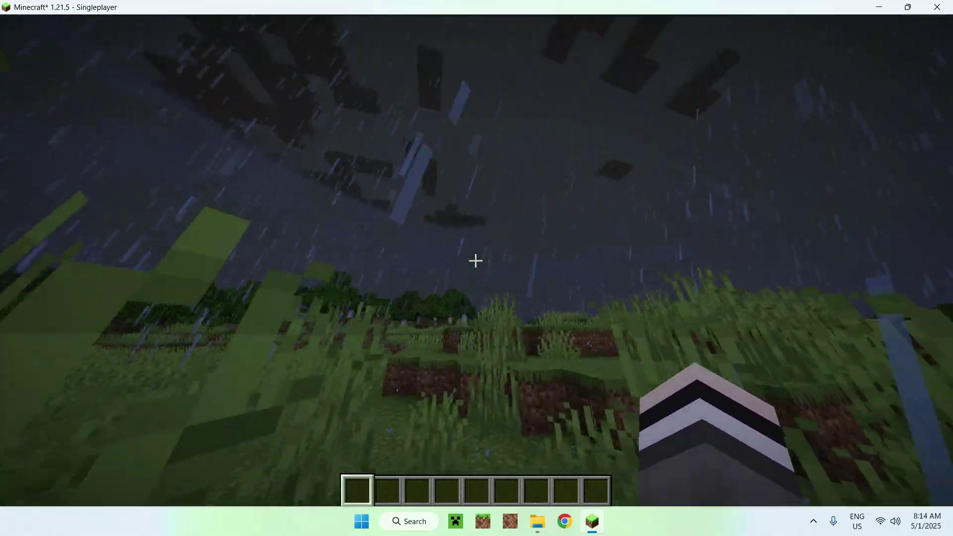
pyautogui.press('w')
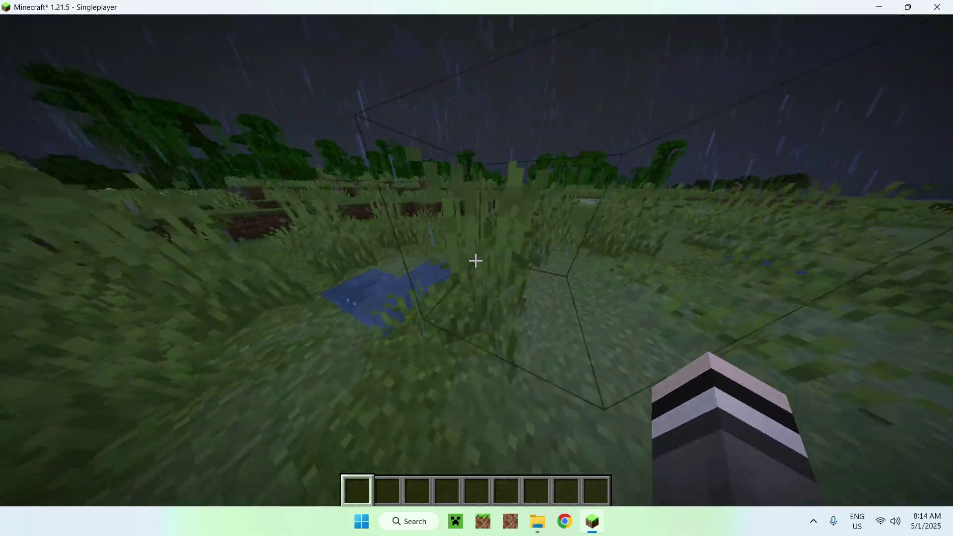
pyautogui.press('w')
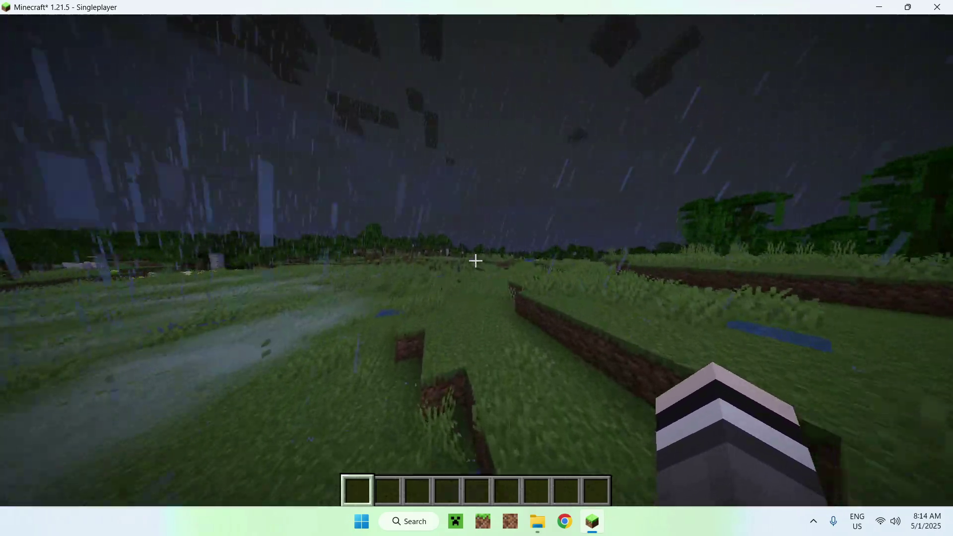
pyautogui.press('w')
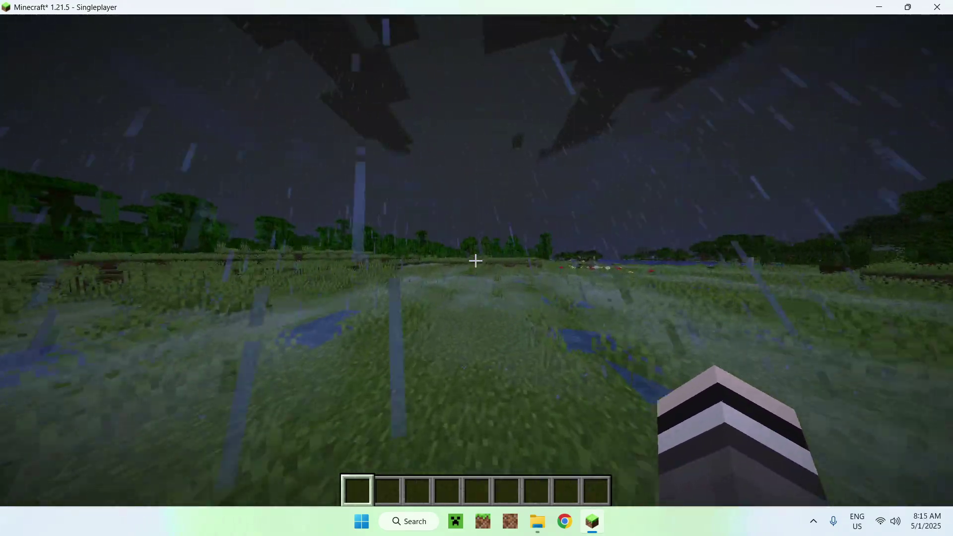
pyautogui.press('w')
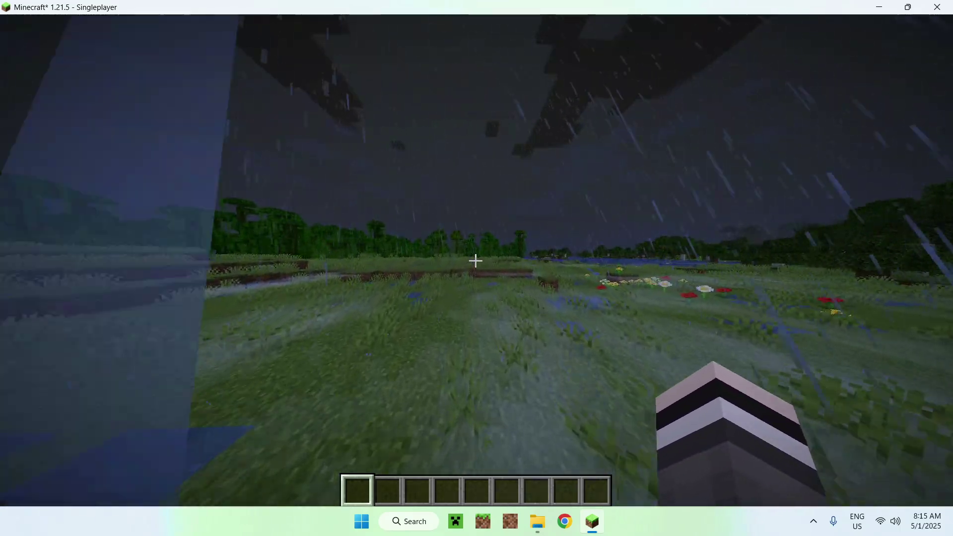
pyautogui.press('w')
# Step: Switch to the third-person camera with F5 and keep walking through the rain
pyautogui.press('F5')
pyautogui.press('F5')
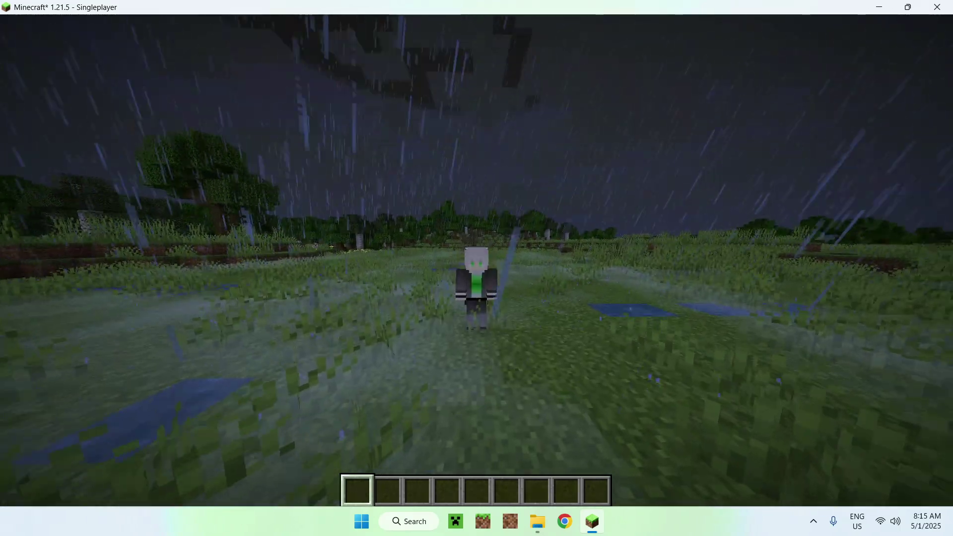
pyautogui.press('w')
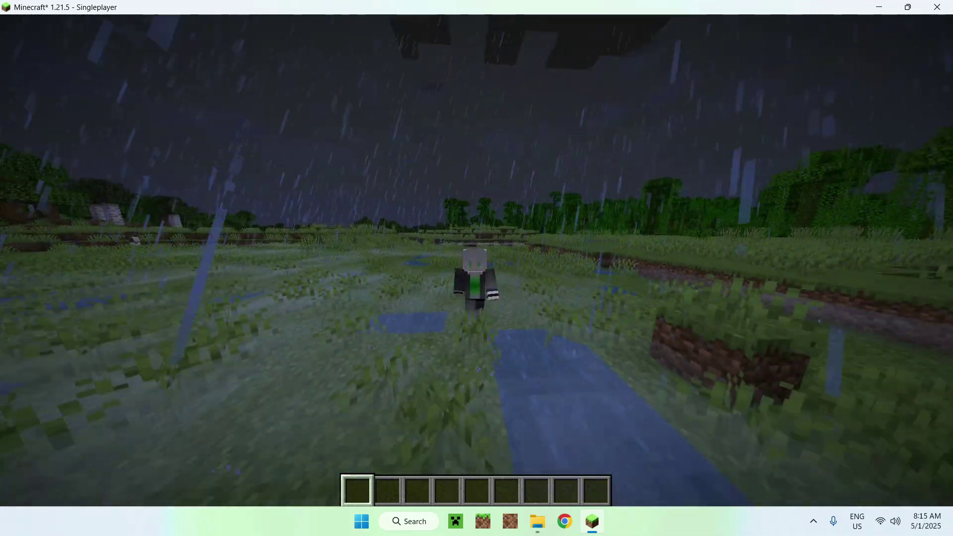
pyautogui.press('w')
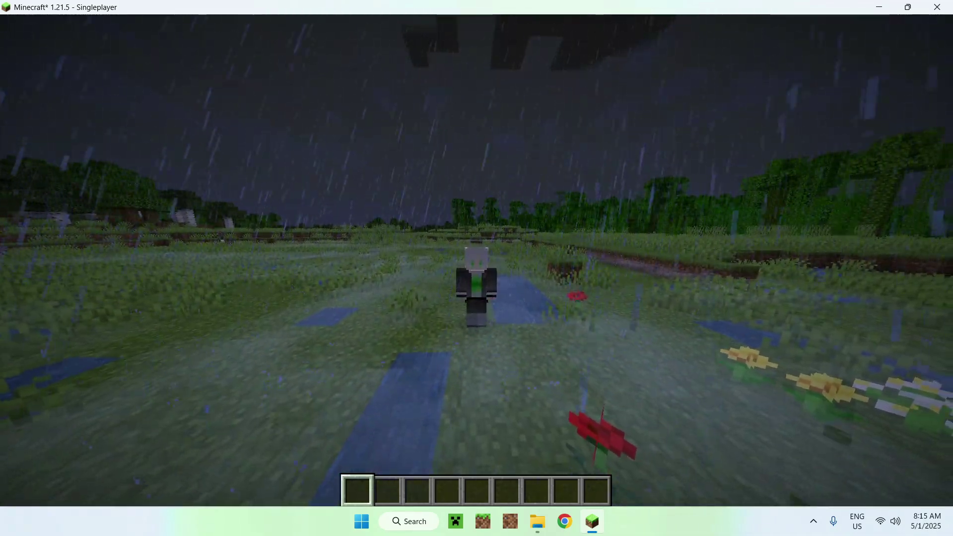